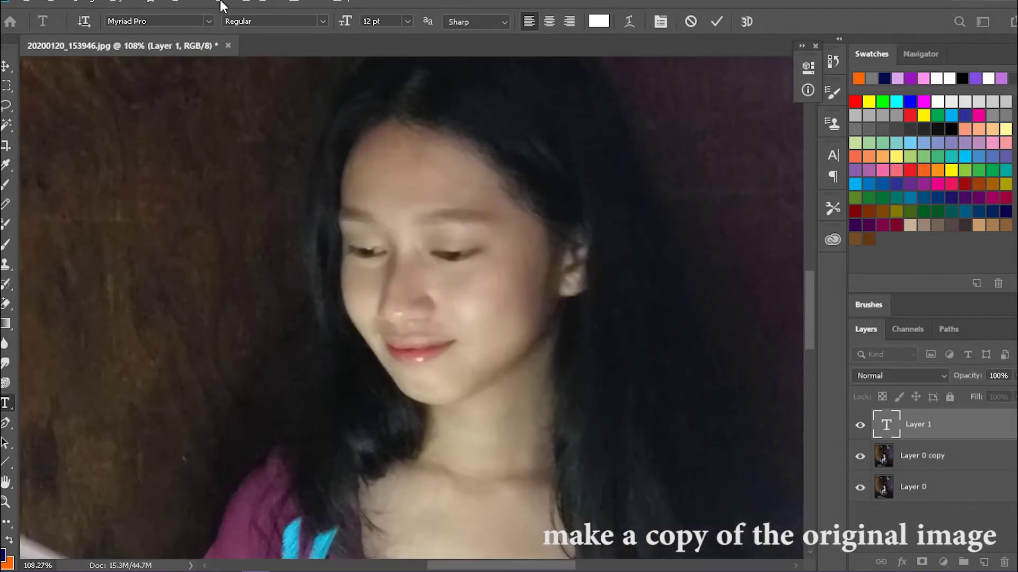
Delete the empty text layer Layer 1 above Layer 0 copy.
click(220, 3)
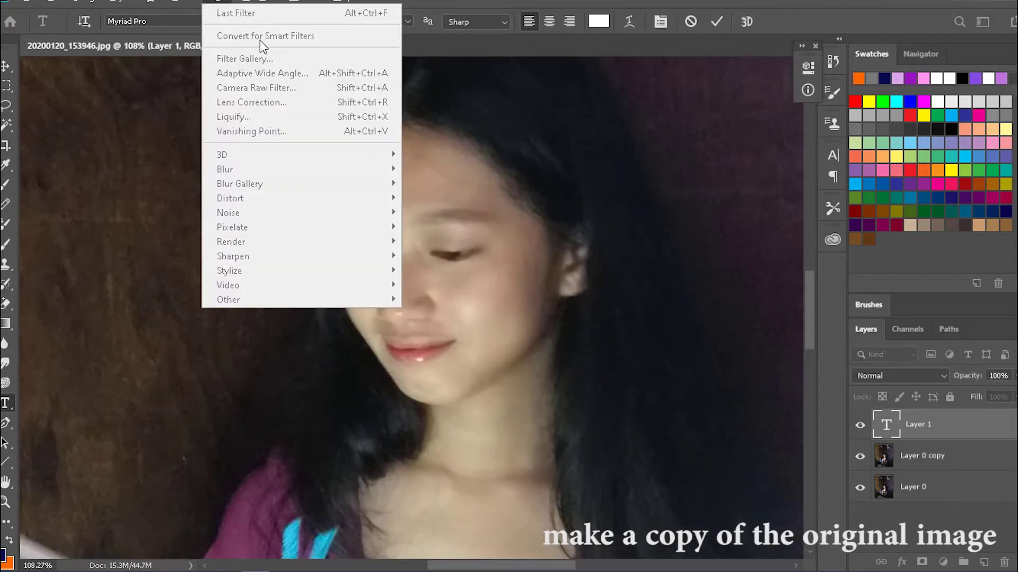
click(933, 453)
click(942, 434)
key(Delete)
Start the Shake Reduction filter on Layer 0 copy and move the blur estimation region onto the woman's face.
click(220, 3)
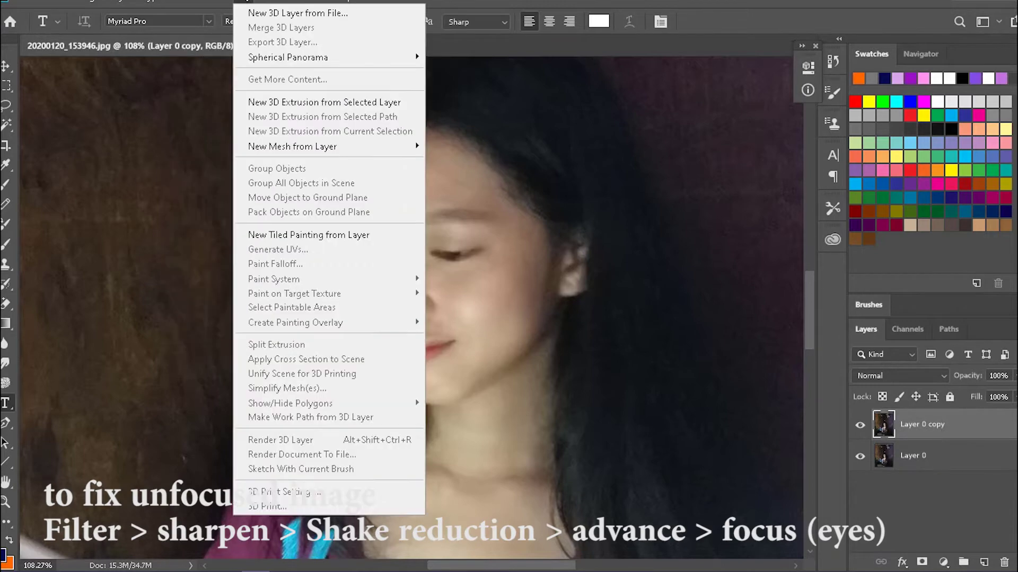
mouse_move(306, 257)
click(418, 260)
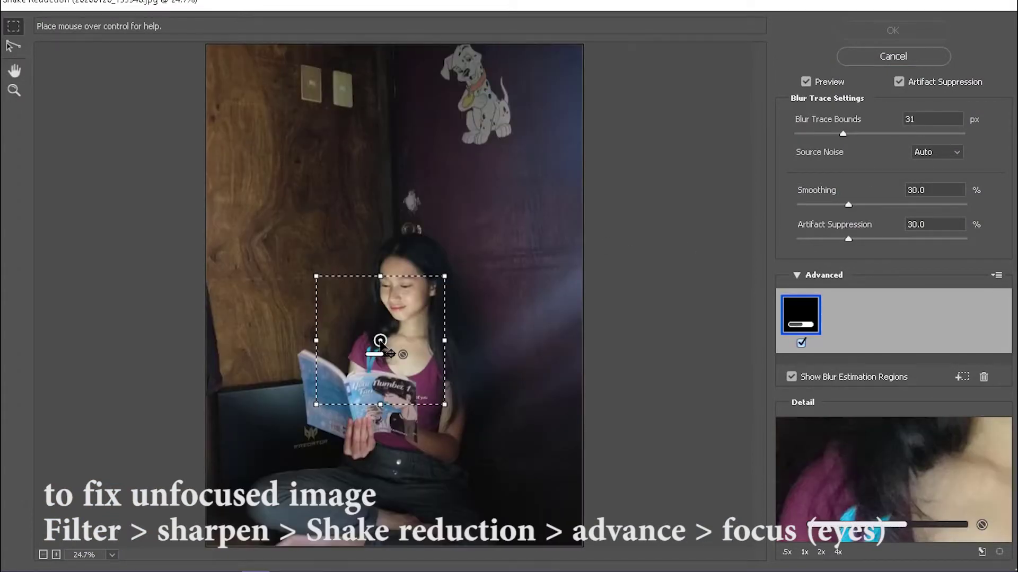
drag(380, 342, 387, 286)
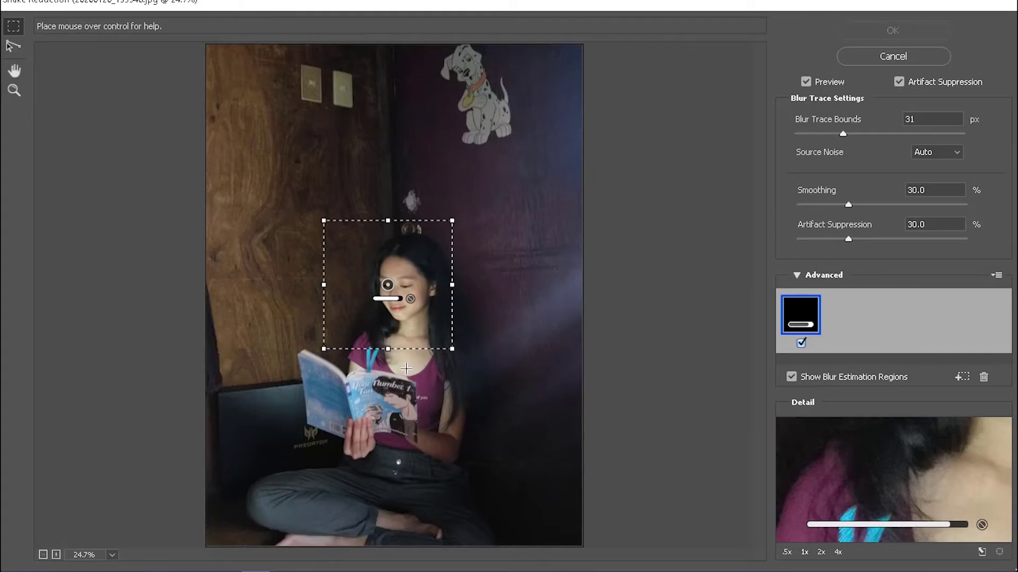
Shrink the blur estimation region around her head, center it near the eyes, and apply Shake Reduction.
scroll(492, 341, up, 1)
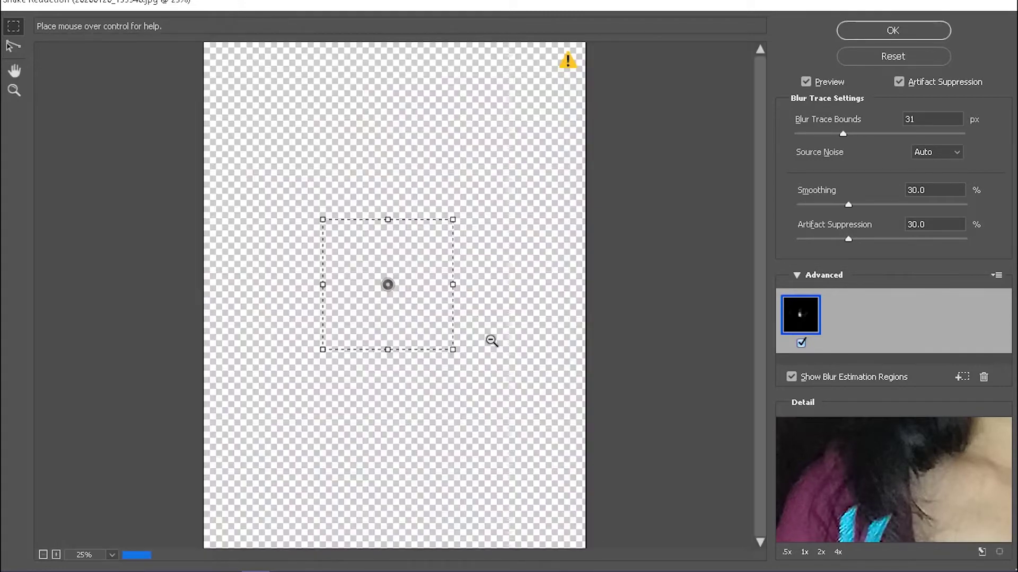
scroll(490, 341, up, 5)
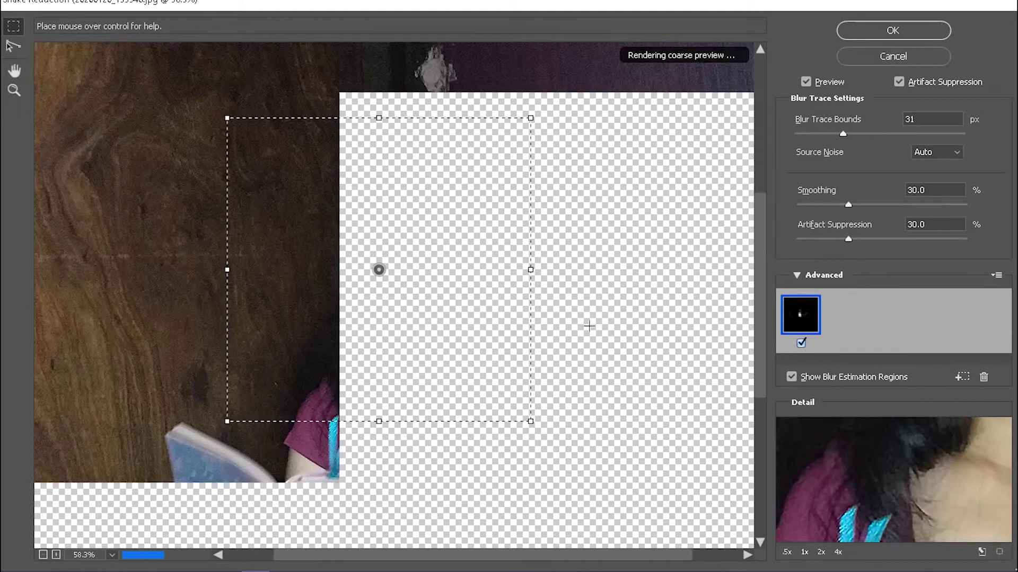
scroll(564, 297, up, 1)
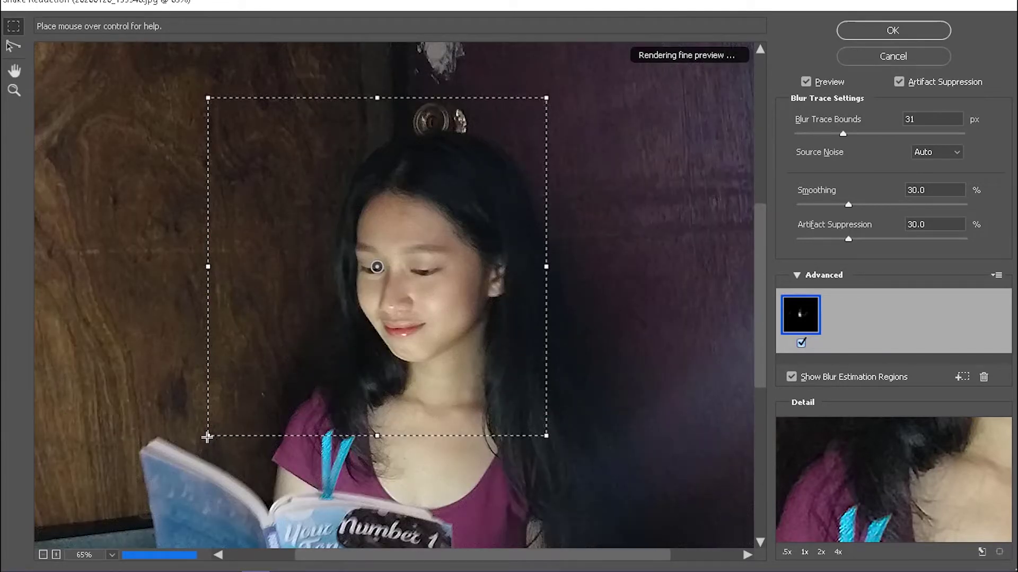
mouse_move(207, 436)
mouse_down()
mouse_move(236, 413)
mouse_move(280, 411)
mouse_move(263, 411)
mouse_up()
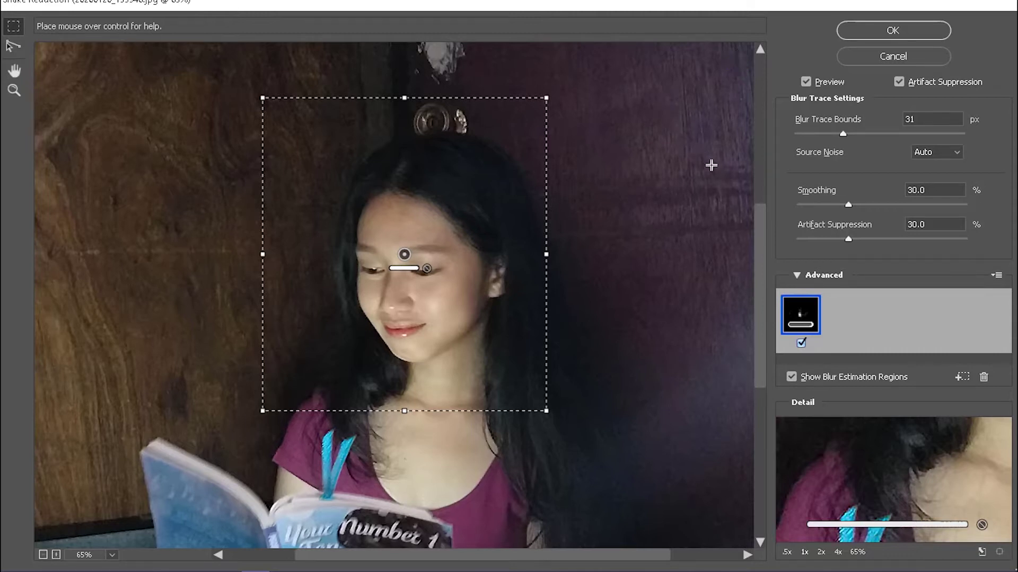
mouse_move(261, 97)
mouse_down()
mouse_move(275, 121)
mouse_move(248, 132)
mouse_move(274, 138)
mouse_up()
drag(411, 275, 374, 273)
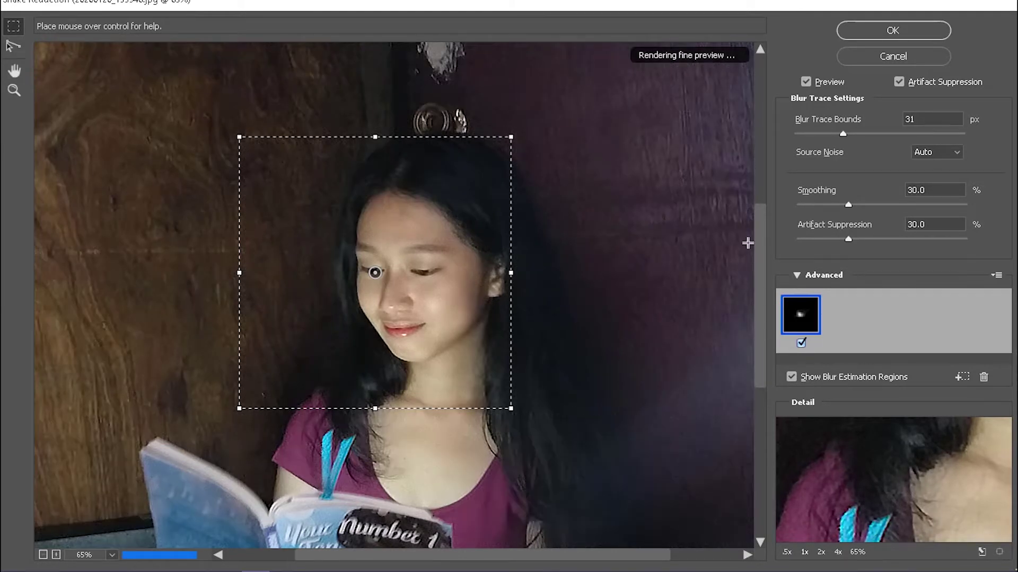
click(911, 34)
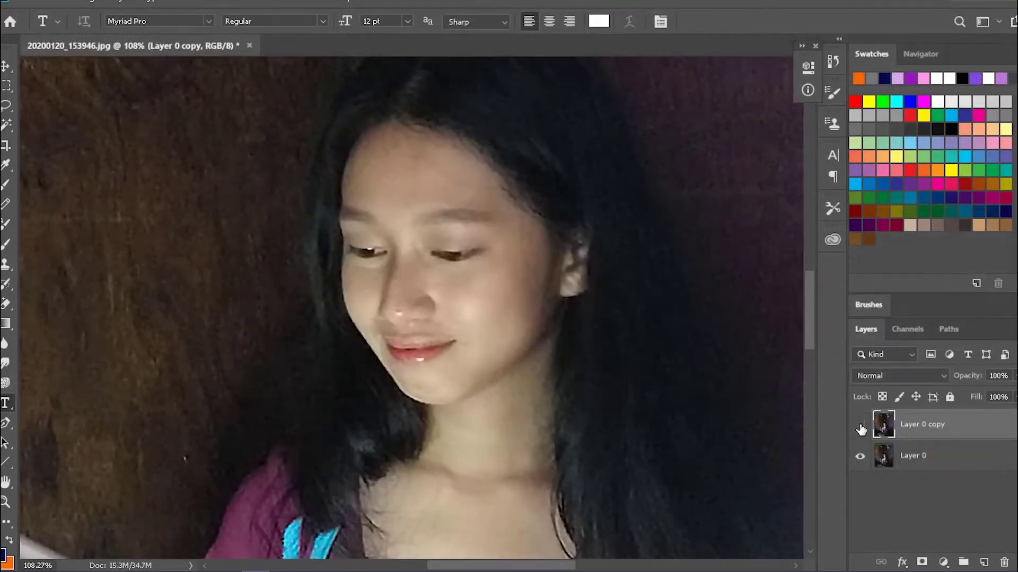
Toggle Layer 0 copy's visibility to compare the face's sharpness close up with the original.
click(860, 429)
click(861, 427)
scroll(485, 292, up, 6)
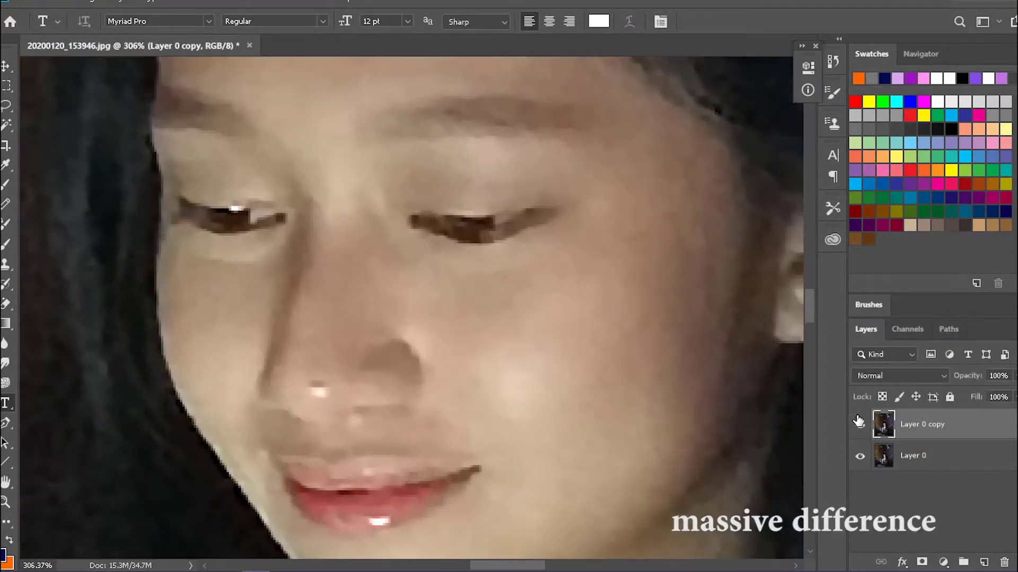
click(859, 425)
click(860, 425)
key(alt+Tab)
click(938, 521)
key(alt+Tab)
key(alt+Tab)
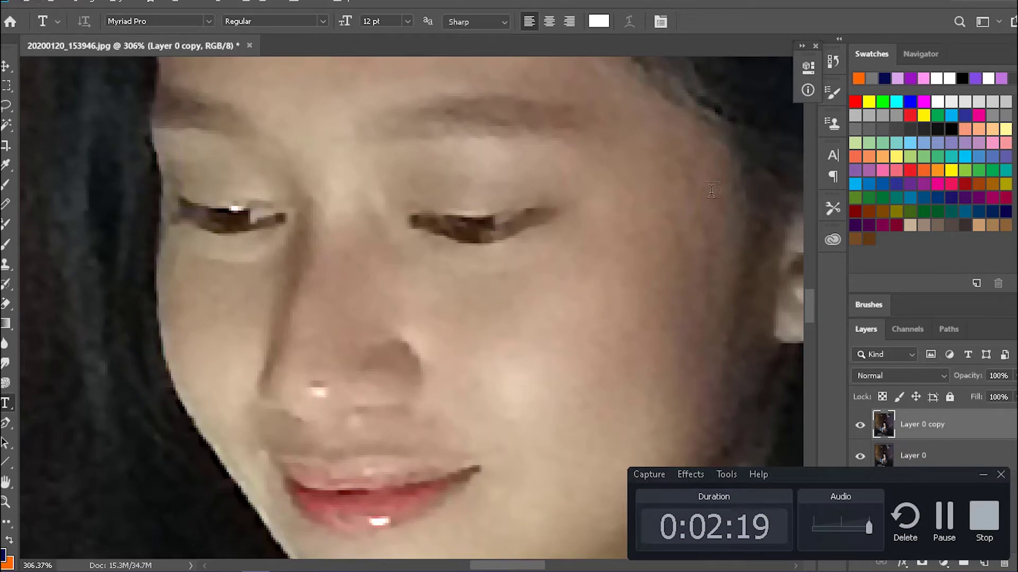
click(984, 475)
Compare the whole figure and background with and without the sharpened Layer 0 copy.
scroll(406, 257, down, 9)
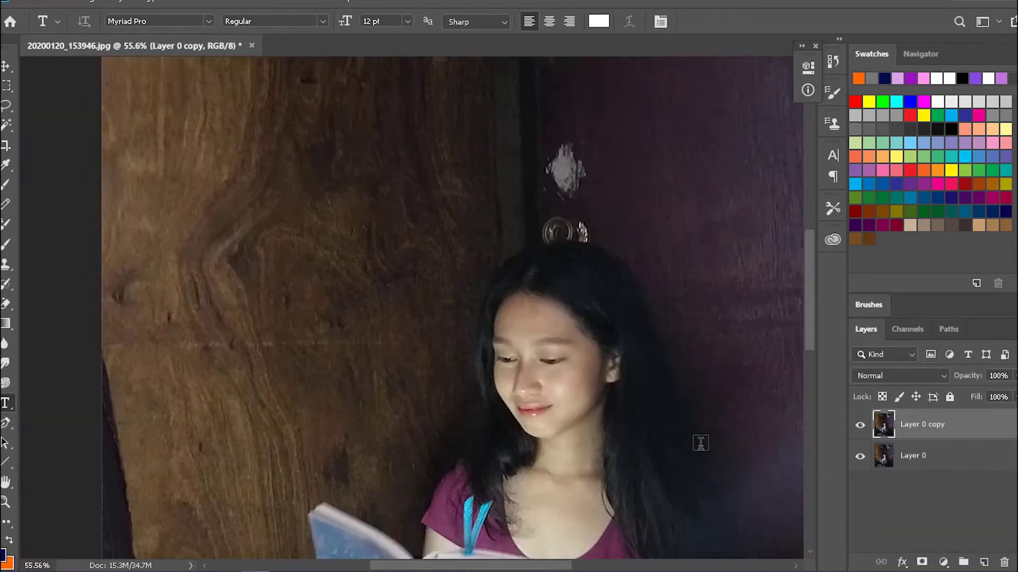
scroll(700, 443, down, 3)
drag(564, 377, 555, 300)
click(859, 424)
click(859, 427)
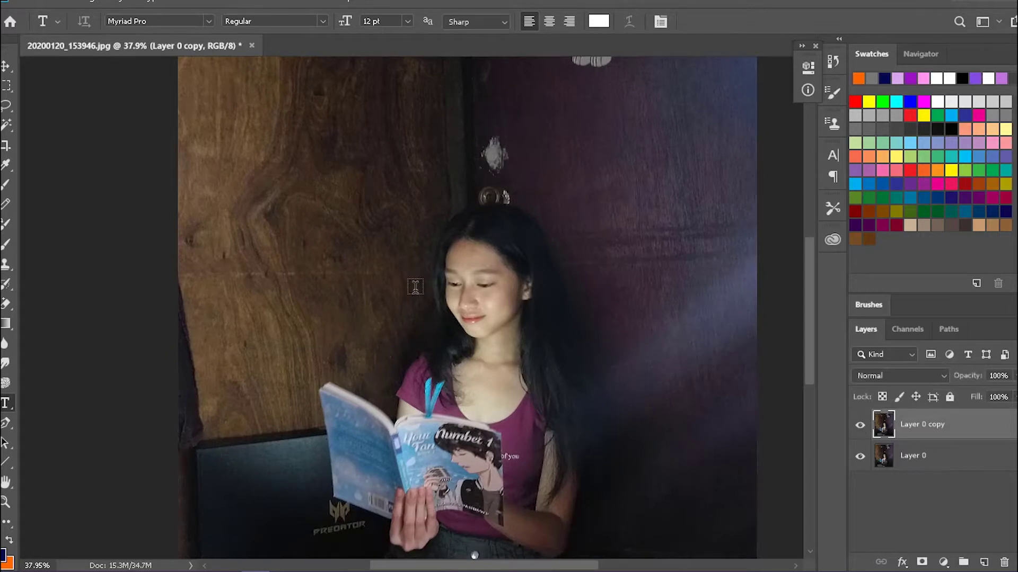
scroll(721, 367, up, 3)
click(858, 427)
click(858, 426)
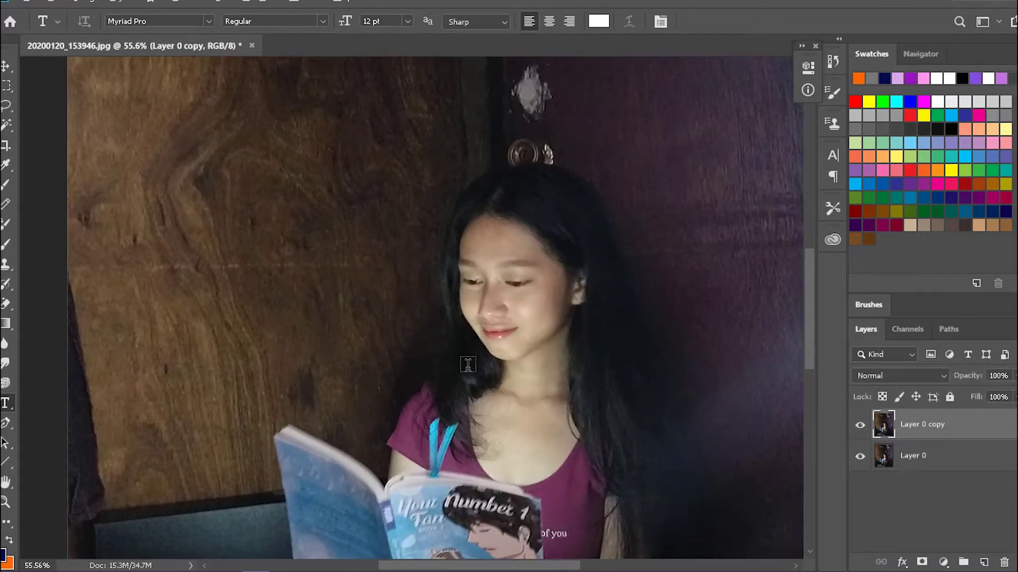
scroll(467, 366, down, 2)
key(ctrl+j)
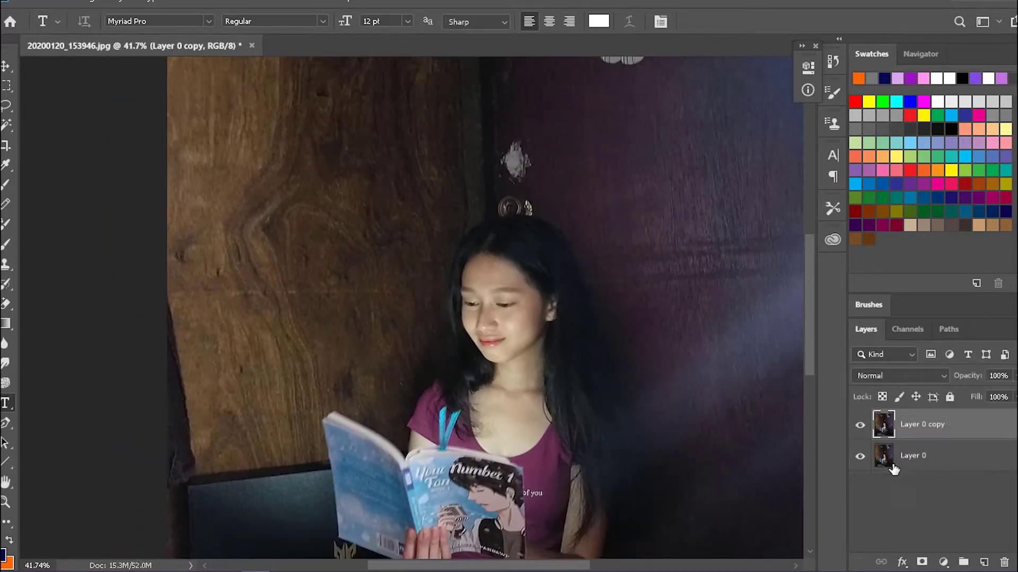
click(936, 371)
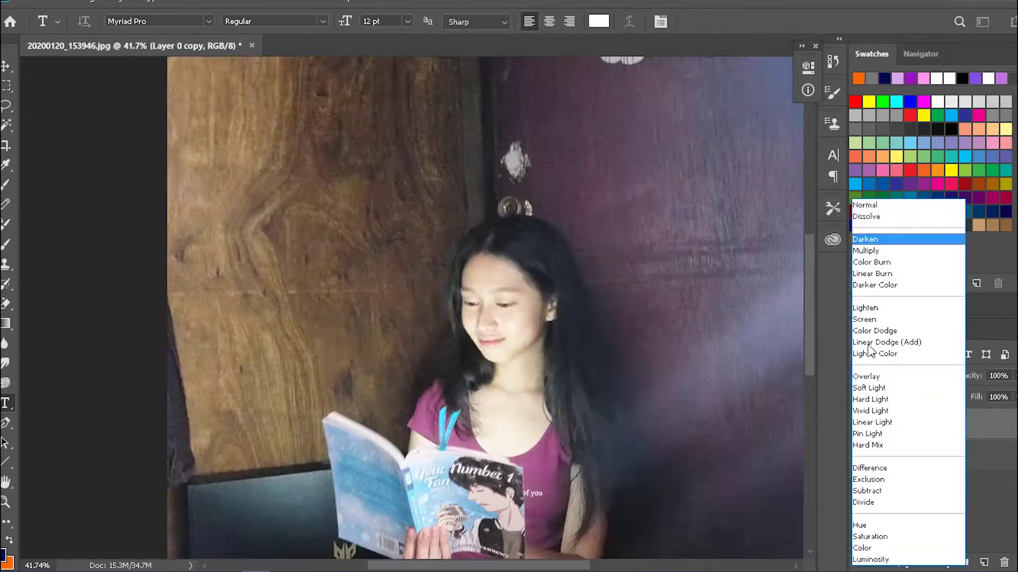
click(990, 515)
Add a Curves adjustment layer and darken the image heavily by moving the black point to input 43 and pulling the midtones down.
click(944, 562)
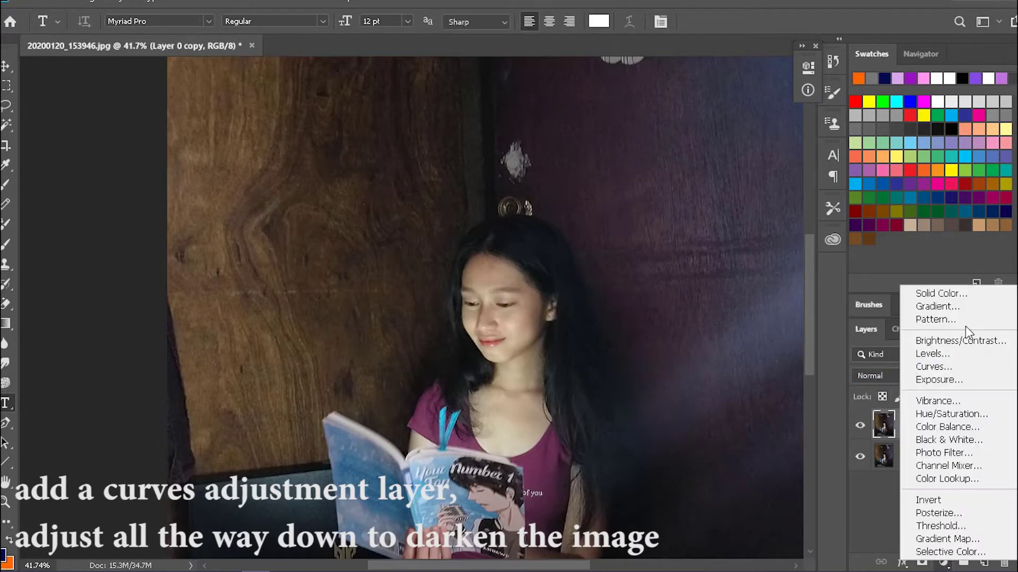
click(949, 366)
scroll(786, 194, down, 5)
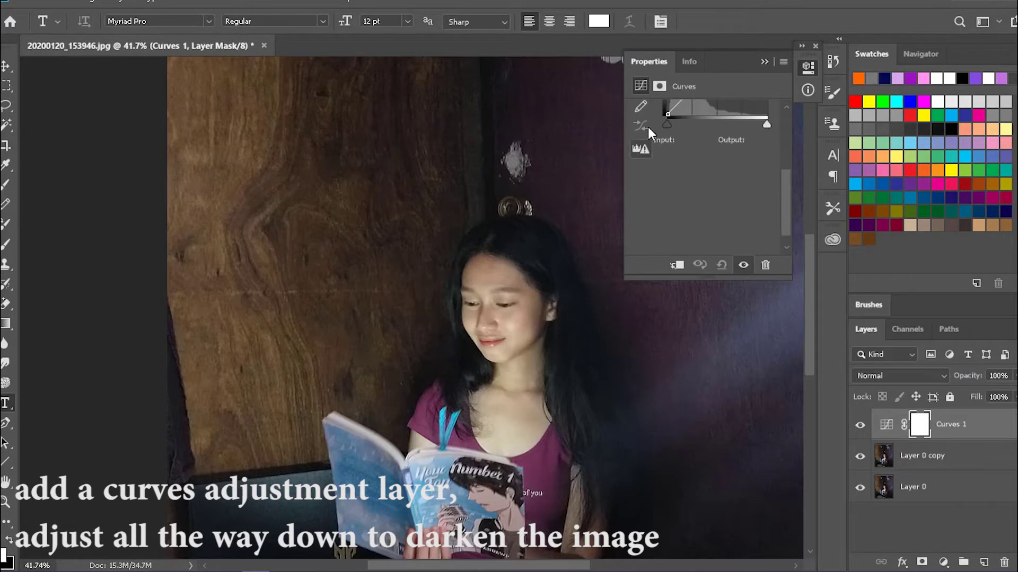
scroll(646, 169, up, 2)
scroll(650, 194, up, 1)
drag(667, 185, 673, 186)
drag(717, 128, 734, 145)
drag(673, 184, 684, 185)
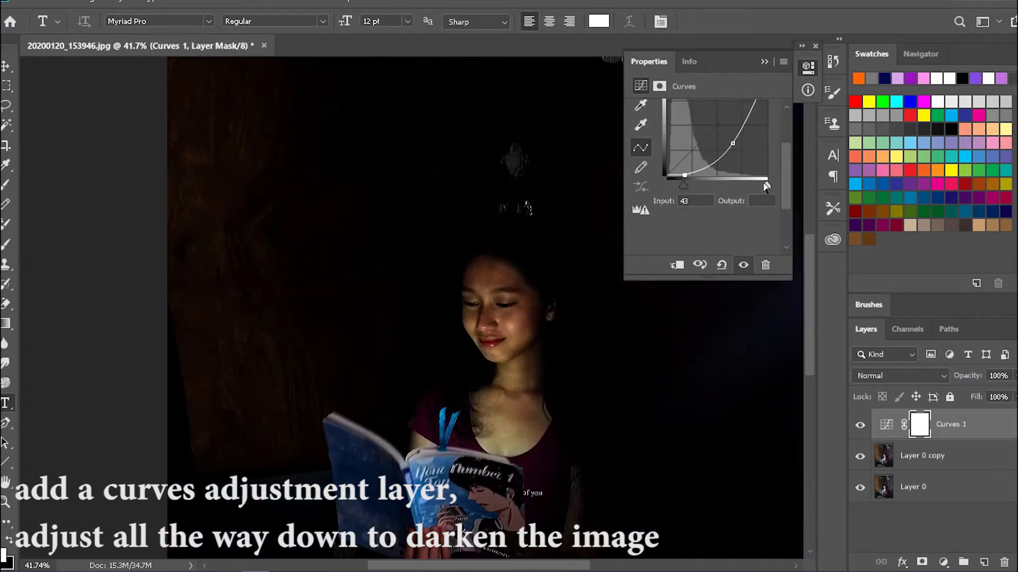
drag(732, 143, 739, 140)
click(768, 61)
Invert the Curves 1 layer mask to black to hide the darkening effect.
scroll(568, 383, down, 3)
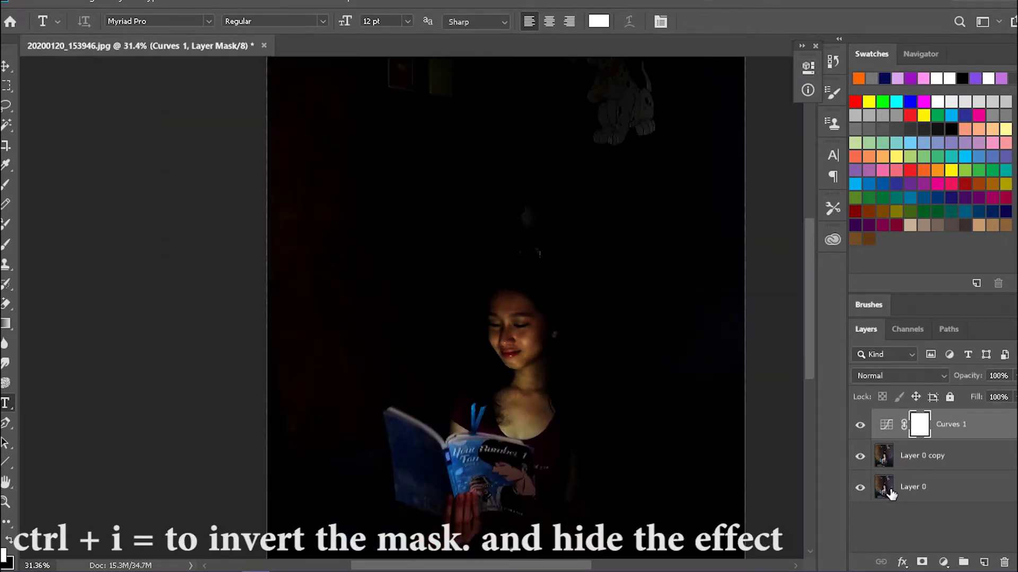
key(ctrl+i)
scroll(616, 477, down, 1)
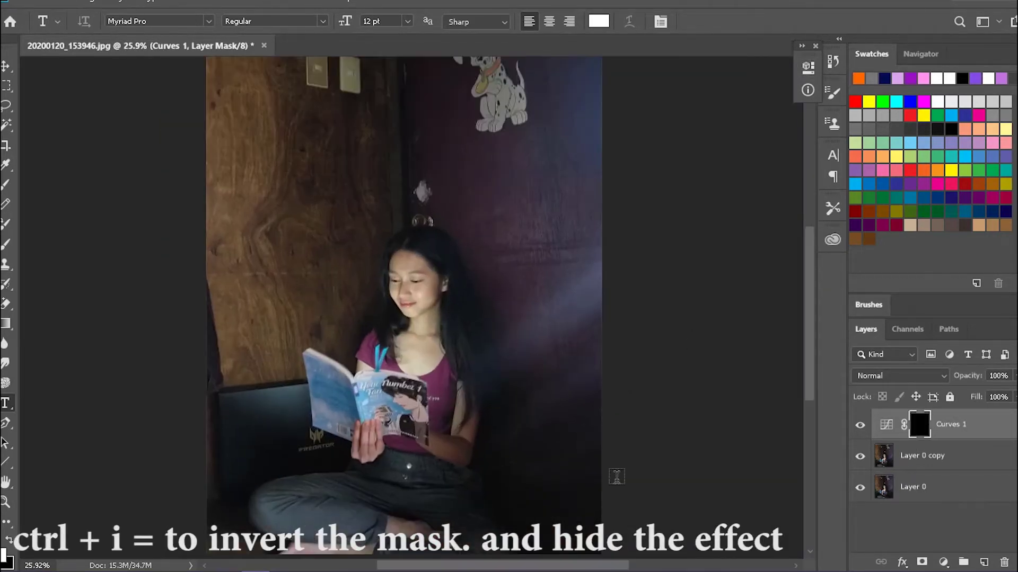
Set up a soft Brush with white paint for the Curves 1 mask and enlarge it to about 1385 px.
click(6, 185)
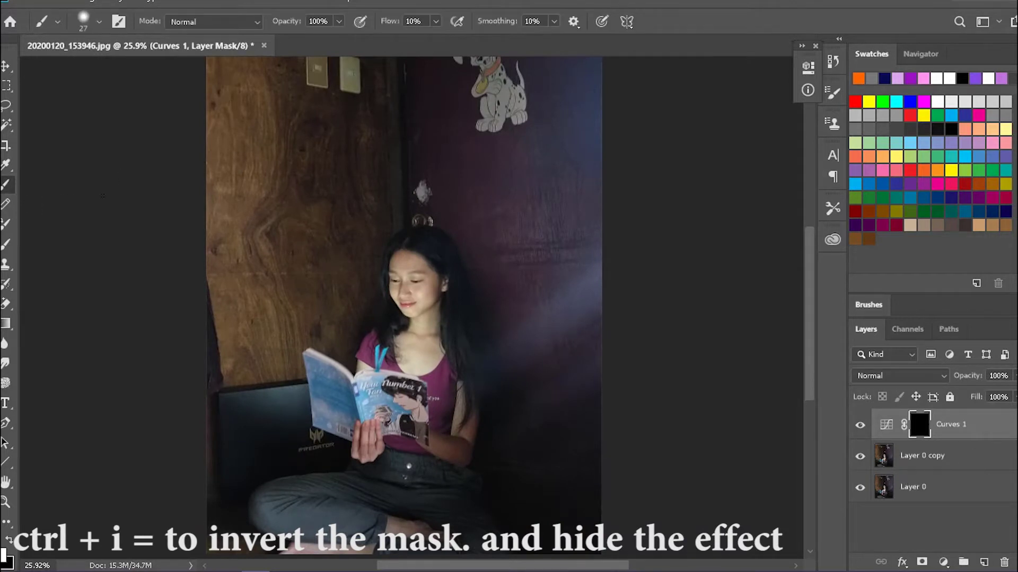
mouse_move(304, 257)
mouse_down()
mouse_move(343, 266)
mouse_move(298, 234)
mouse_up()
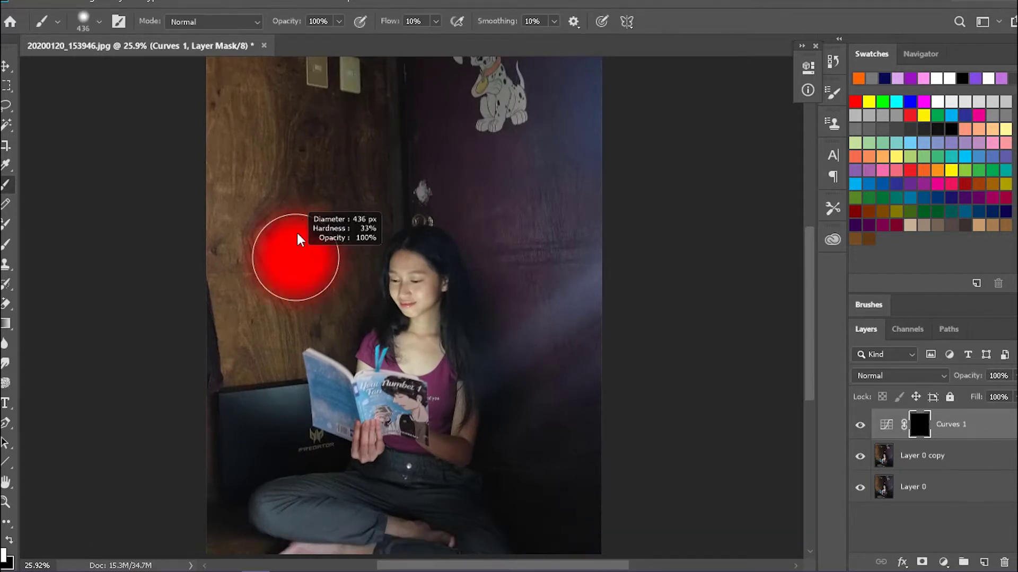
mouse_move(302, 322)
mouse_down()
mouse_move(297, 219)
mouse_move(313, 111)
mouse_up()
mouse_move(240, 286)
mouse_down()
mouse_move(250, 254)
mouse_move(250, 318)
mouse_move(241, 259)
mouse_up()
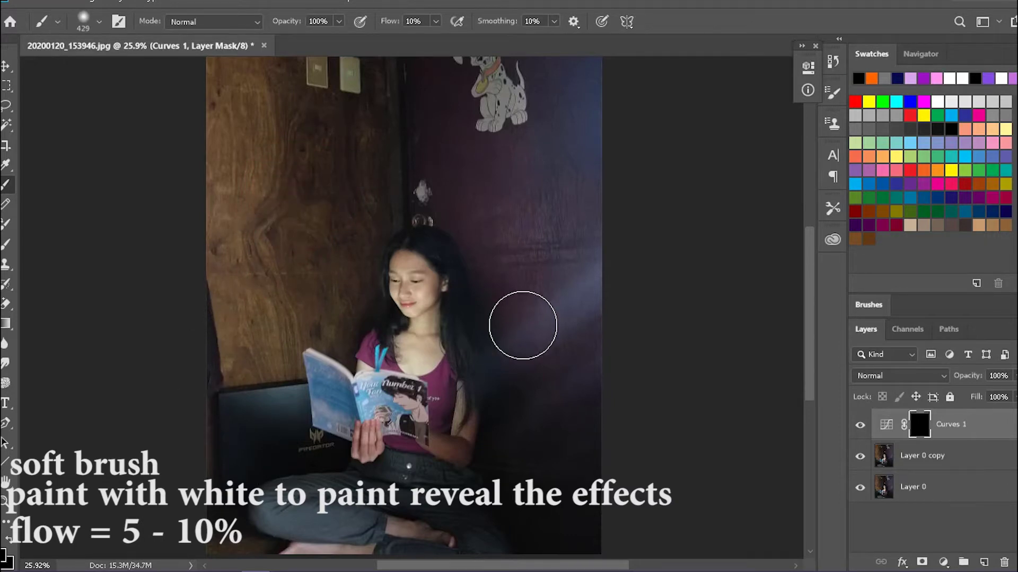
click(4, 556)
click(522, 266)
mouse_move(428, 203)
mouse_down()
mouse_move(344, 115)
mouse_move(307, 102)
mouse_up()
click(649, 96)
Paint white on the Curves 1 mask over the wooden wall and the photo's left edge to darken them.
drag(277, 268, 302, 277)
mouse_move(260, 229)
mouse_down()
mouse_move(245, 448)
mouse_move(198, 183)
mouse_up()
mouse_move(198, 183)
mouse_down()
mouse_move(200, 541)
mouse_move(223, 127)
mouse_up()
mouse_move(261, 277)
mouse_down()
mouse_move(325, 276)
mouse_move(315, 277)
mouse_up()
drag(249, 419, 246, 202)
Paint white on the Curves 1 mask along the purple wall's outer side and the photo's top and left edges.
key(space)
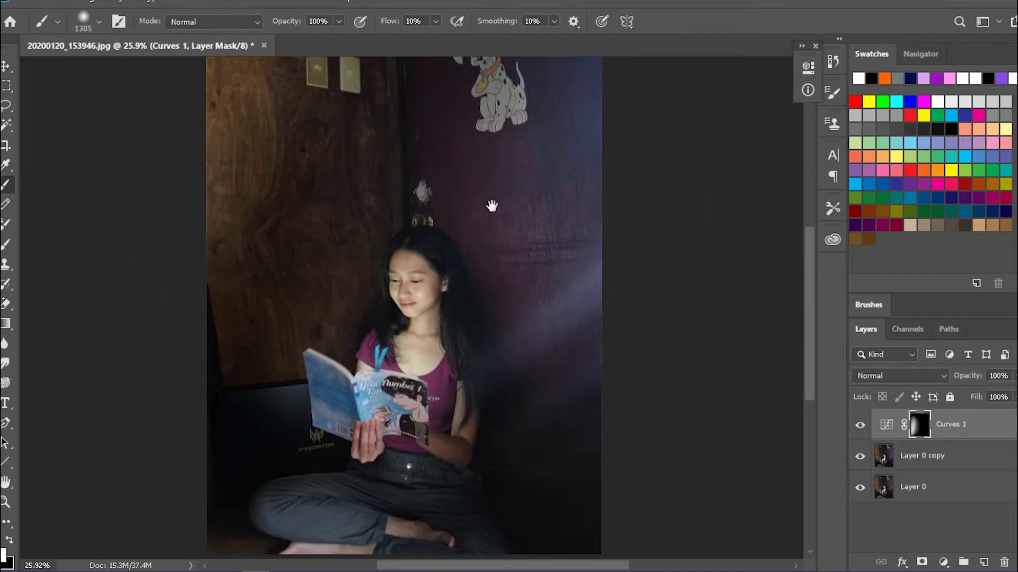
drag(479, 168, 528, 249)
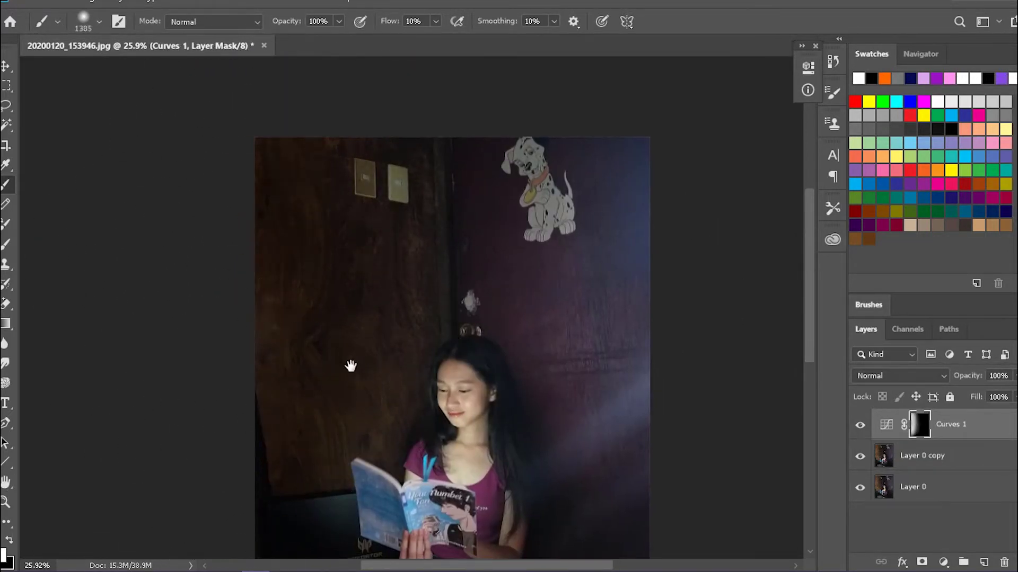
drag(368, 393, 323, 311)
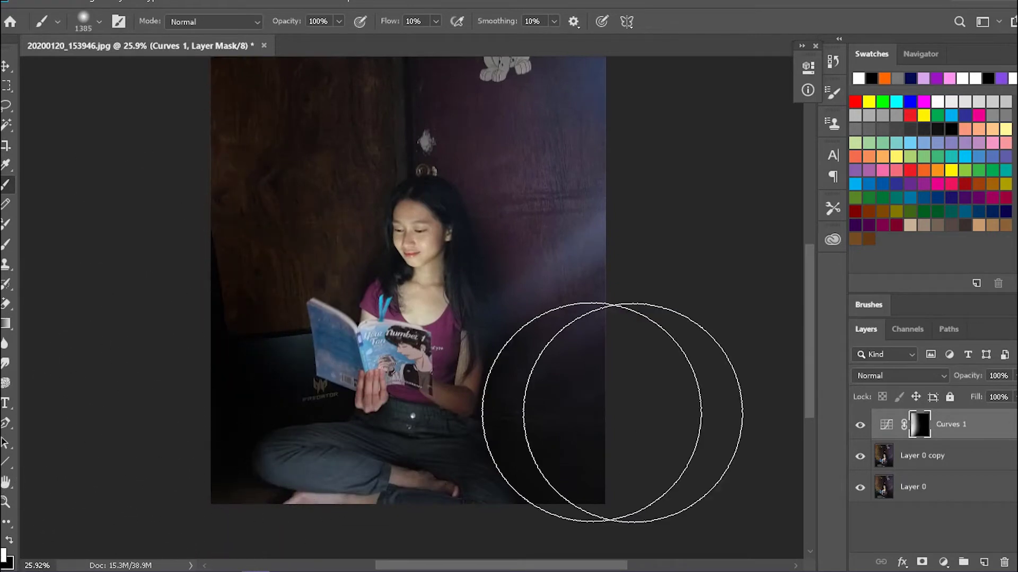
drag(636, 120, 608, 249)
mouse_move(600, 179)
mouse_down()
mouse_move(550, 163)
mouse_move(609, 320)
mouse_move(624, 315)
mouse_move(530, 126)
mouse_move(440, 93)
mouse_move(349, 83)
mouse_move(217, 102)
mouse_up()
mouse_move(154, 186)
mouse_down()
mouse_move(109, 427)
mouse_move(454, 132)
mouse_move(580, 250)
mouse_move(599, 356)
mouse_move(602, 250)
mouse_move(364, 79)
mouse_move(189, 375)
mouse_up()
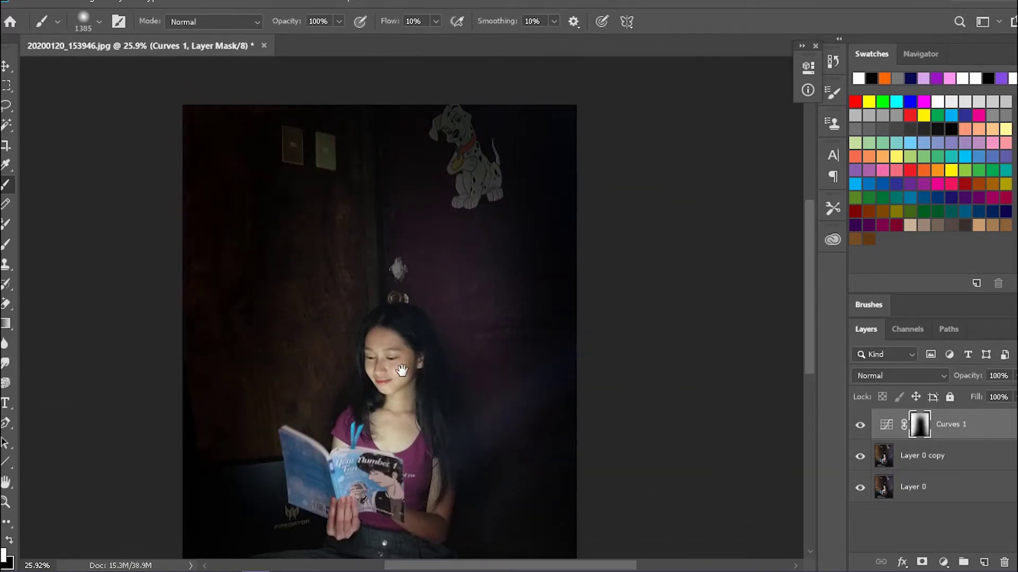
Darken the photo's right edge and upper-right corner further with more white strokes on the Curves 1 mask.
drag(401, 370, 433, 206)
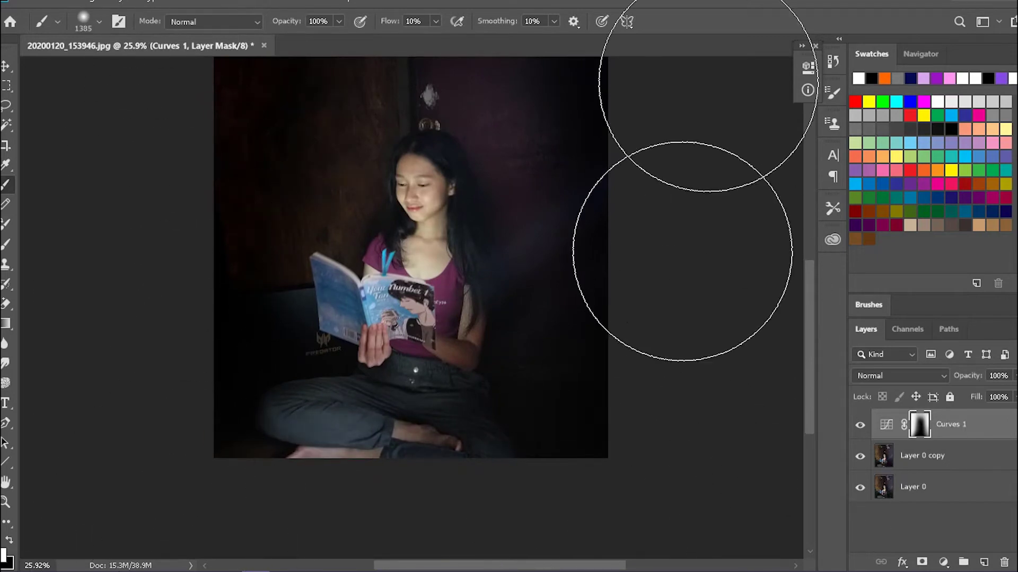
drag(572, 238, 573, 336)
drag(499, 206, 573, 377)
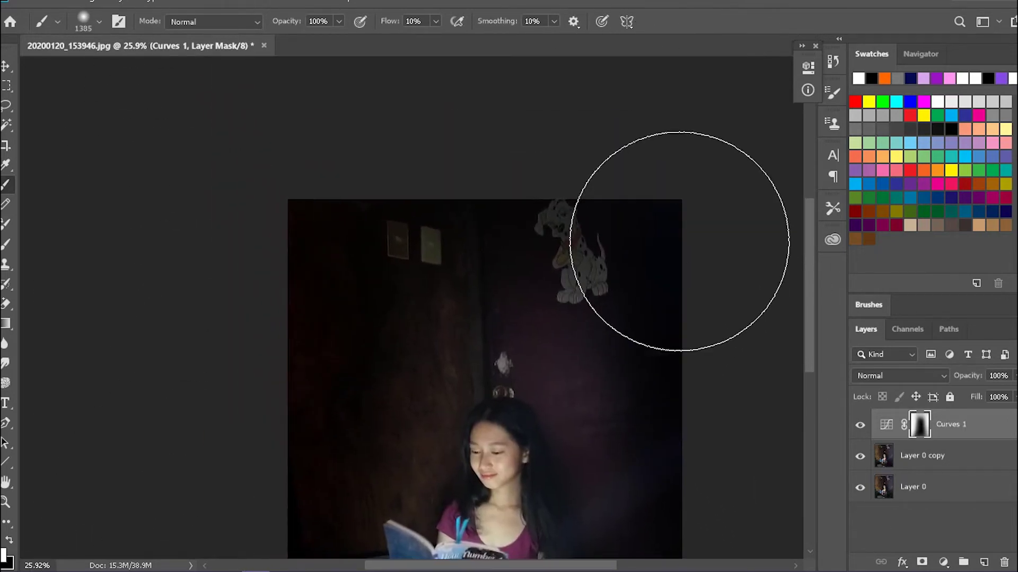
drag(403, 320, 407, 177)
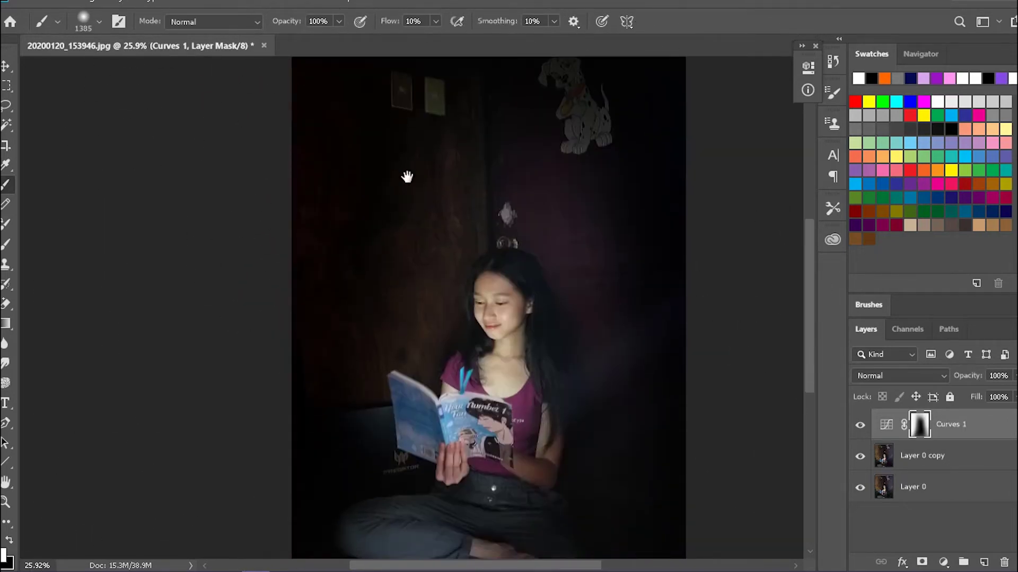
Hide the Curves 1 layer and remove the dalmatian sticker from Layer 0 copy with a lasso selection and a Content-Aware fill.
click(859, 424)
click(939, 469)
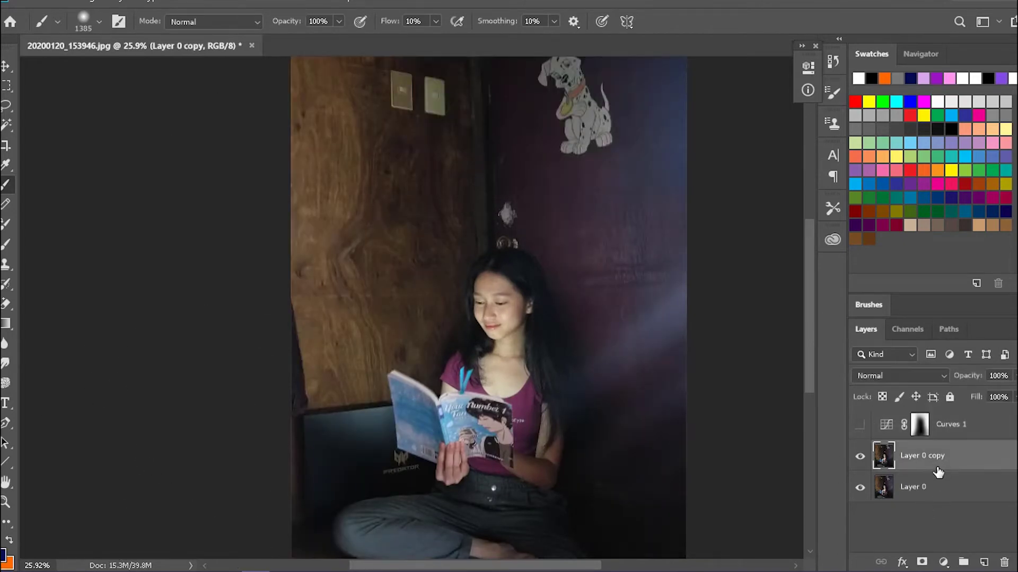
click(5, 108)
scroll(552, 186, up, 5)
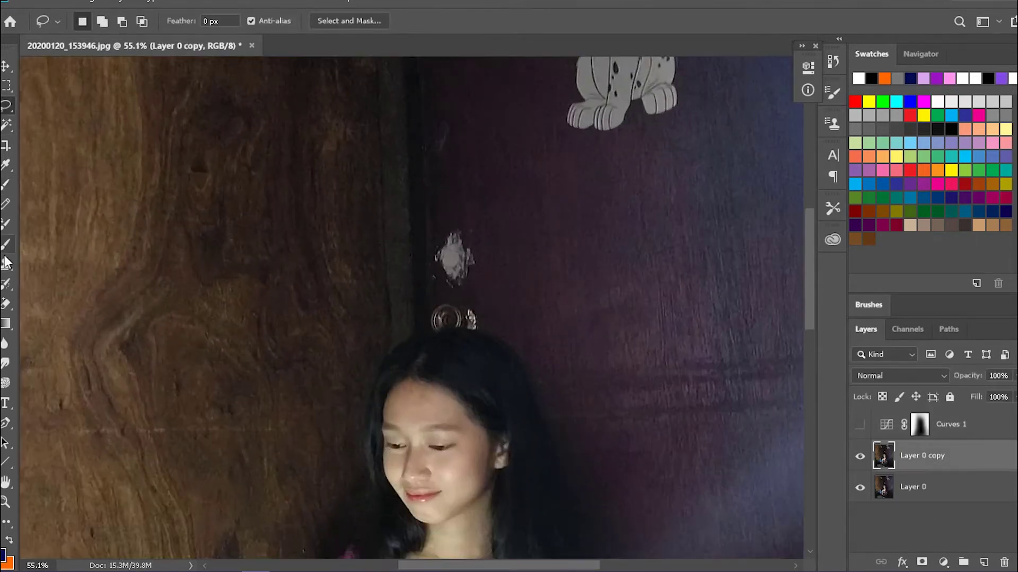
scroll(552, 200, up, 5)
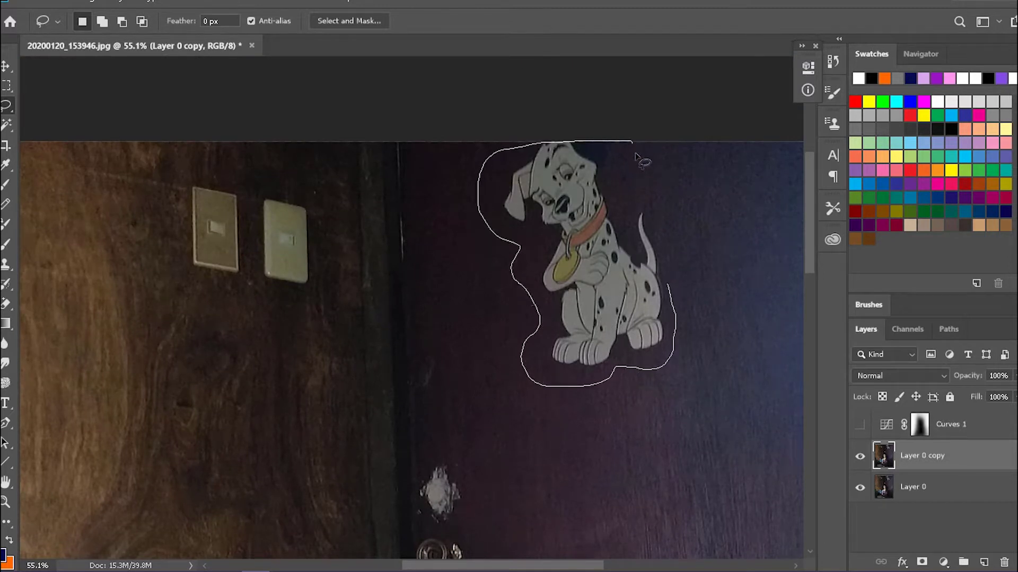
drag(681, 327, 679, 328)
right_click(595, 246)
click(615, 430)
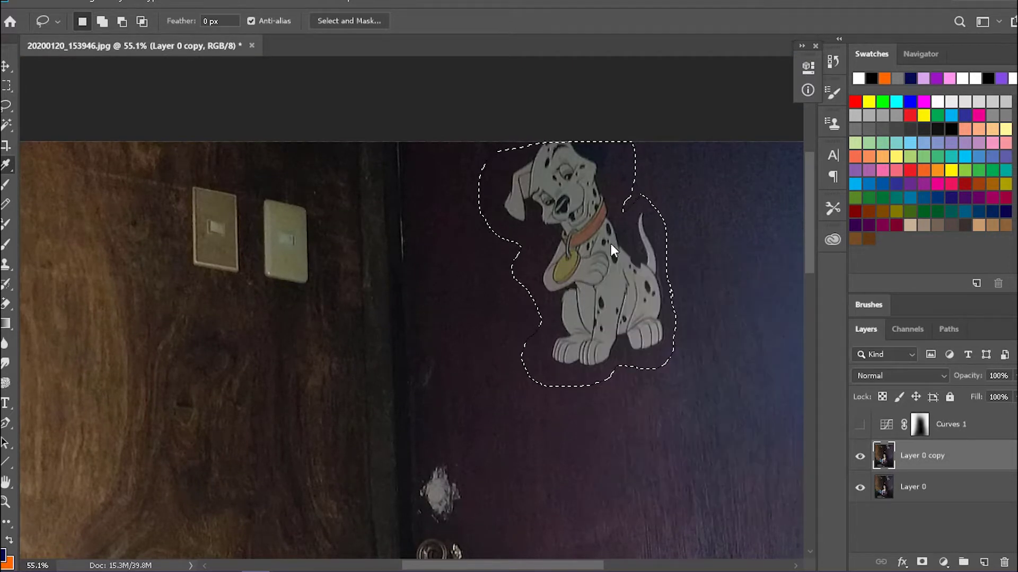
click(559, 130)
click(495, 198)
click(590, 130)
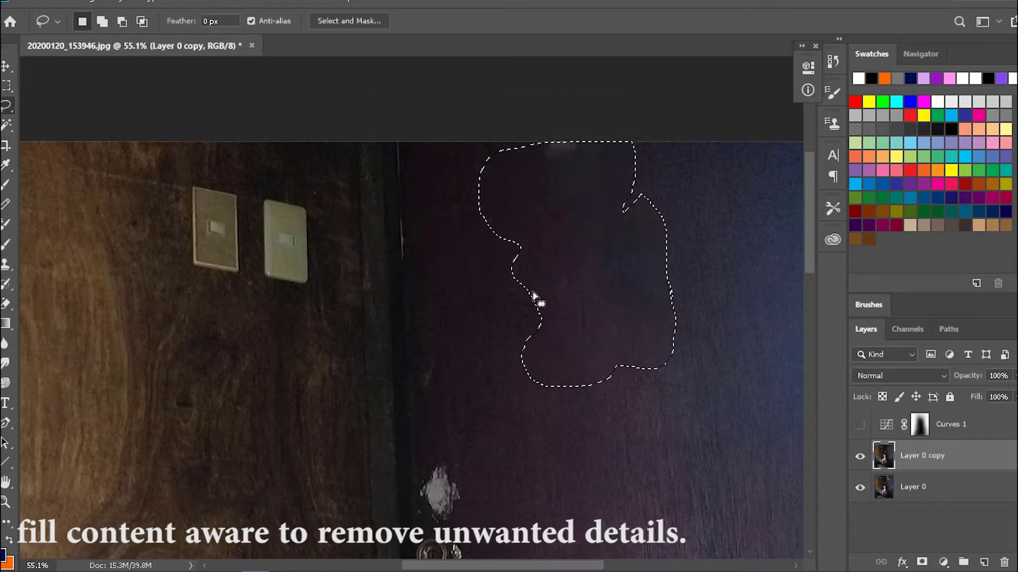
key(ctrl+d)
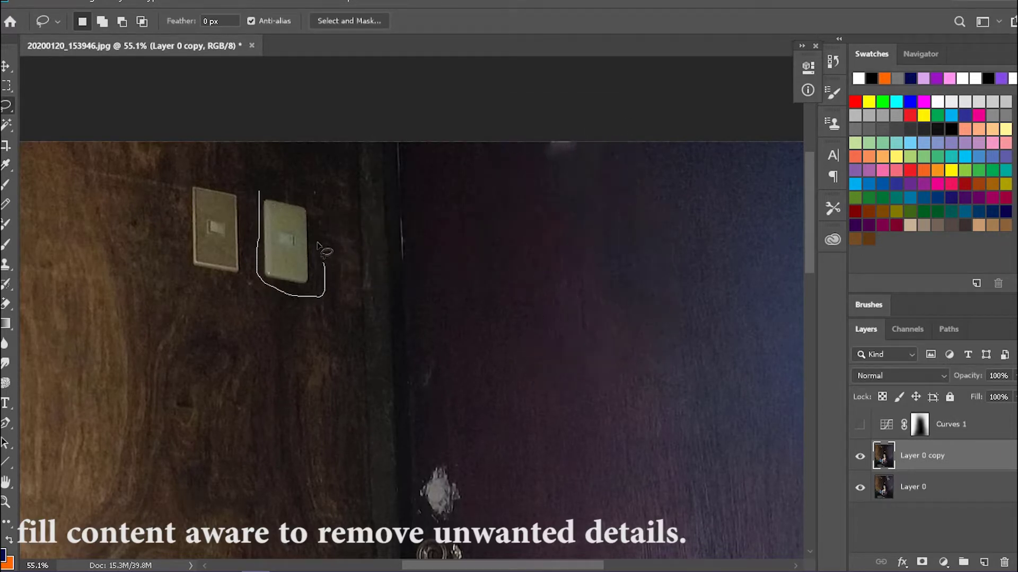
Lasso both light switches and the white patch above the woman's head, remove them with a Content-Aware fill, and deselect.
drag(267, 191, 250, 252)
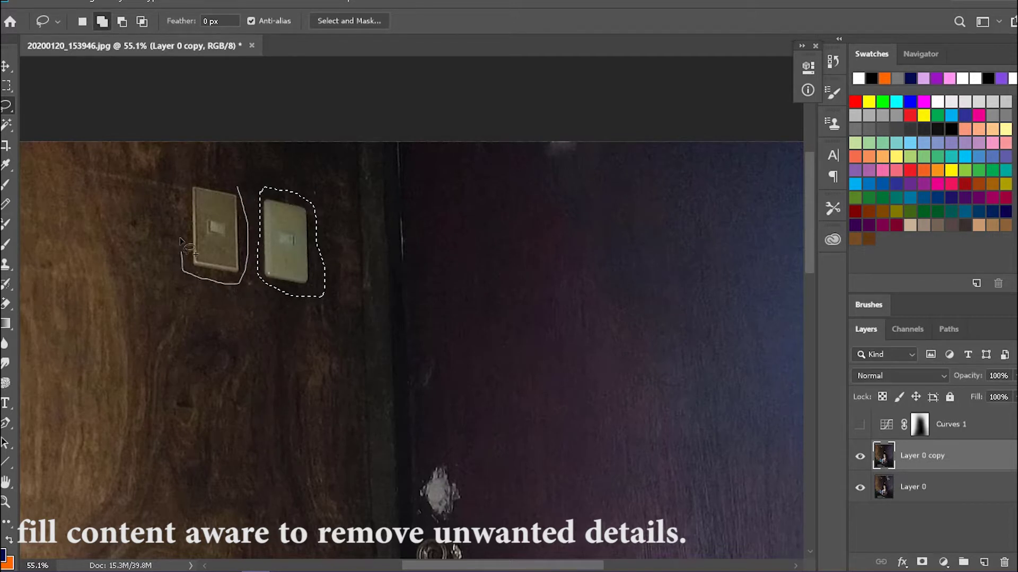
drag(222, 180, 215, 177)
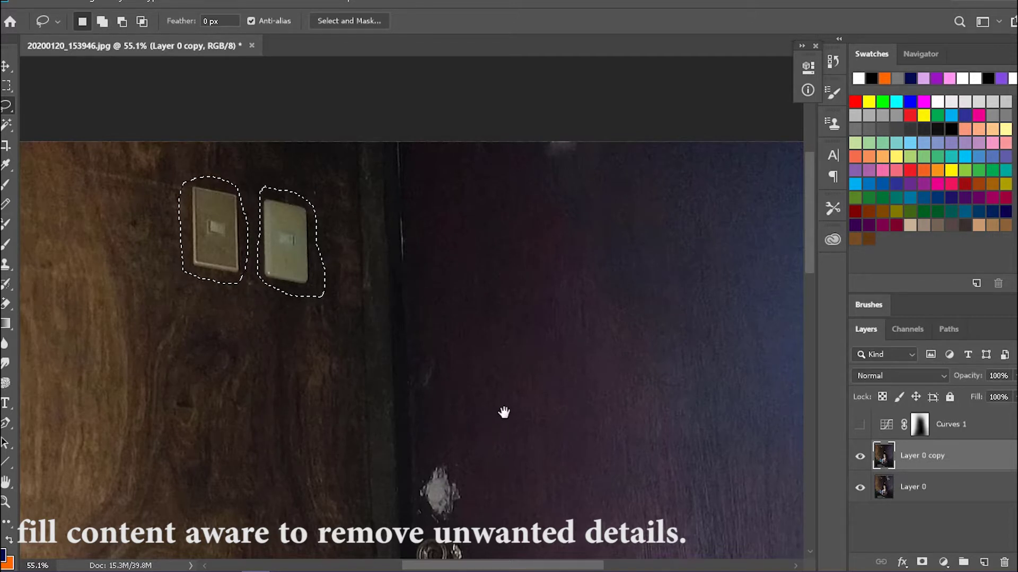
scroll(504, 420, down, 3)
mouse_move(418, 355)
mouse_down()
mouse_move(399, 410)
mouse_move(418, 424)
mouse_up()
key(ctrl+z)
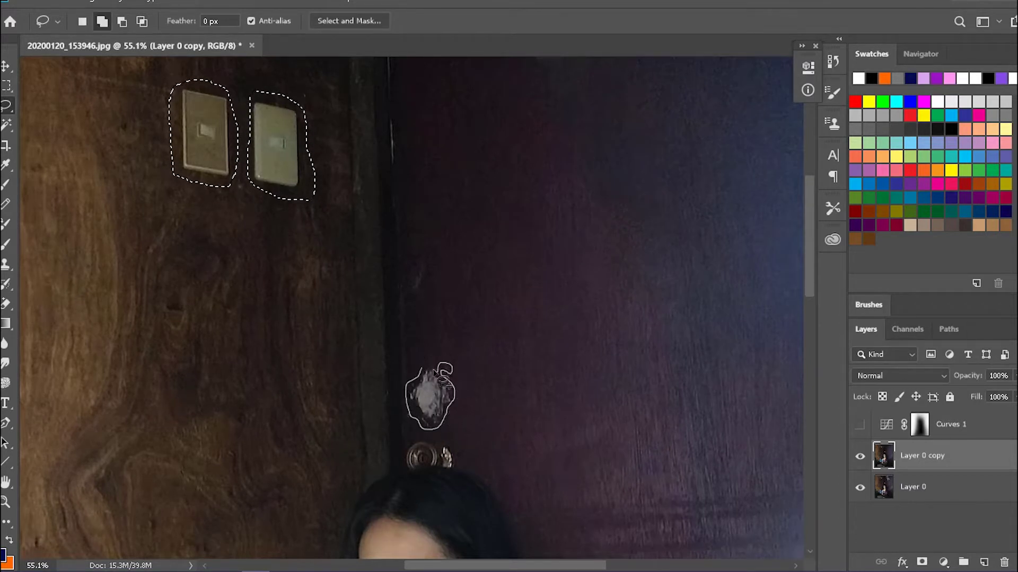
drag(419, 421, 424, 429)
right_click(424, 397)
click(451, 300)
click(600, 133)
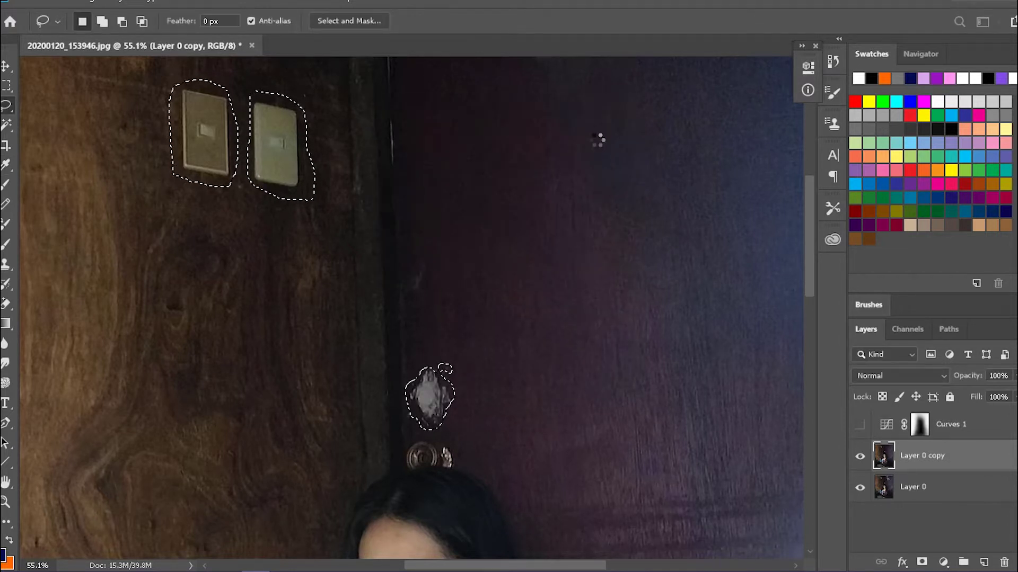
key(ctrl+d)
Lasso the leftover marks on the purple wall and at its upper edge, fill them Content-Aware, and deselect.
drag(538, 414, 569, 434)
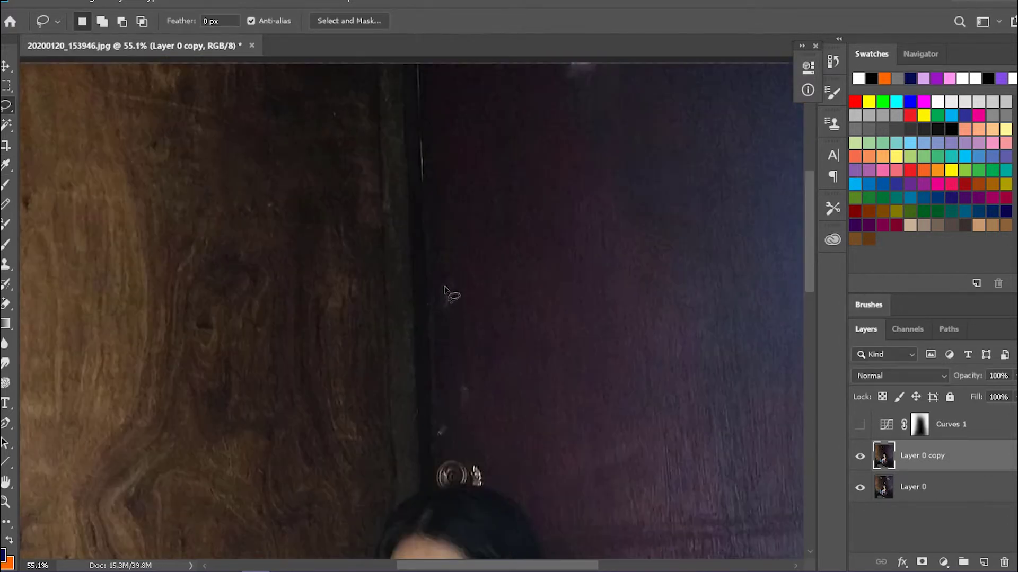
drag(457, 378, 470, 377)
drag(438, 435, 450, 419)
mouse_move(563, 64)
mouse_down()
mouse_move(601, 75)
mouse_move(562, 62)
mouse_up()
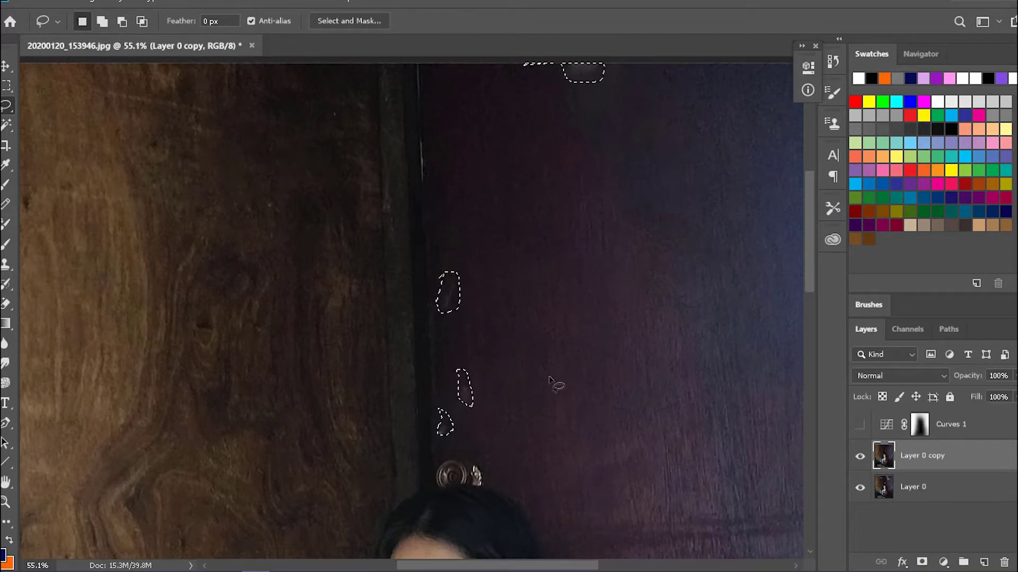
right_click(435, 307)
click(471, 208)
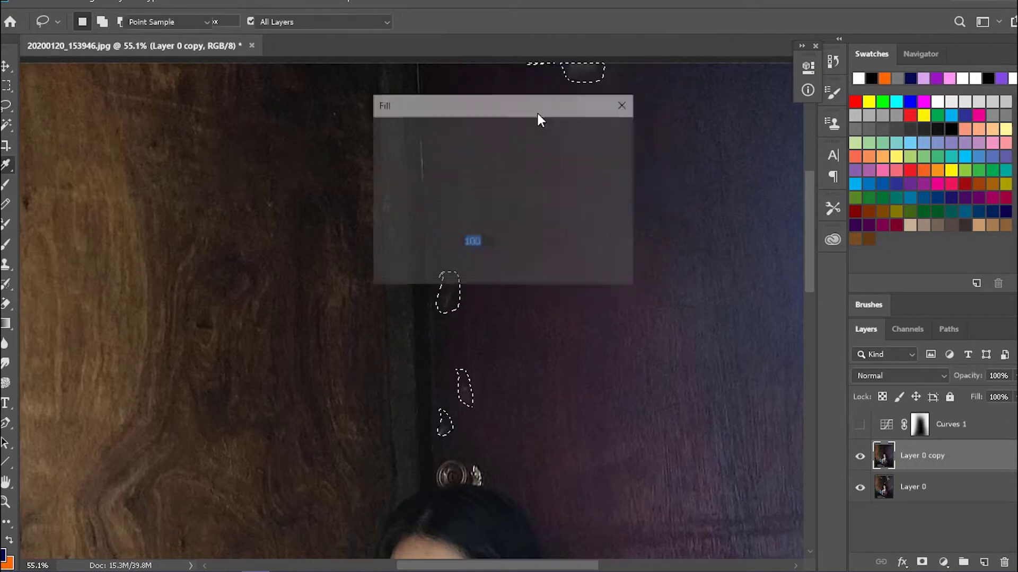
click(613, 129)
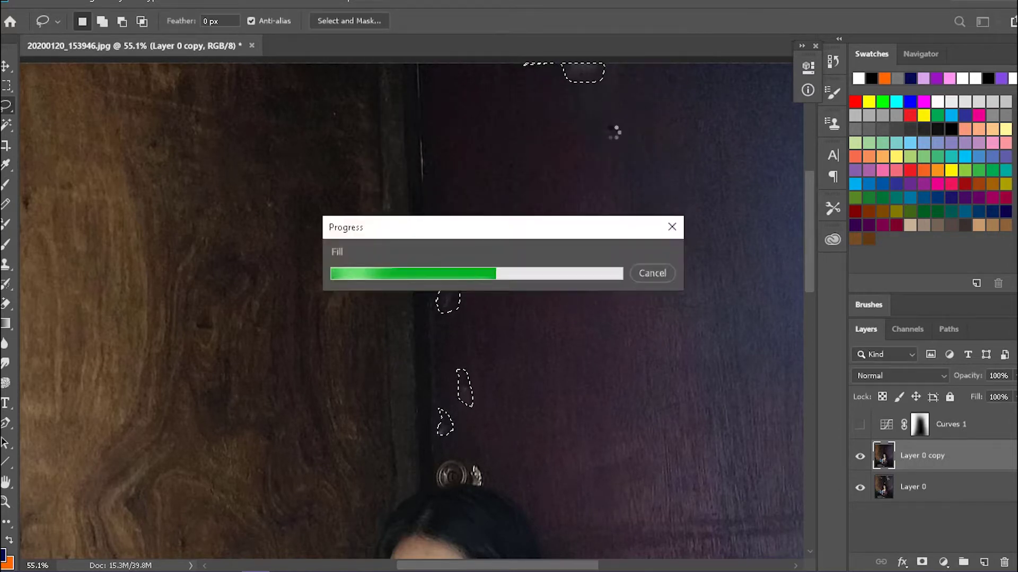
key(ctrl+d)
Separate the round lock and metal piece from the woman's hair by cloning nearby wall over their lower edges with the Clone Stamp.
key(s)
drag(529, 415, 516, 315)
drag(457, 373, 518, 403)
click(507, 415)
click(500, 230)
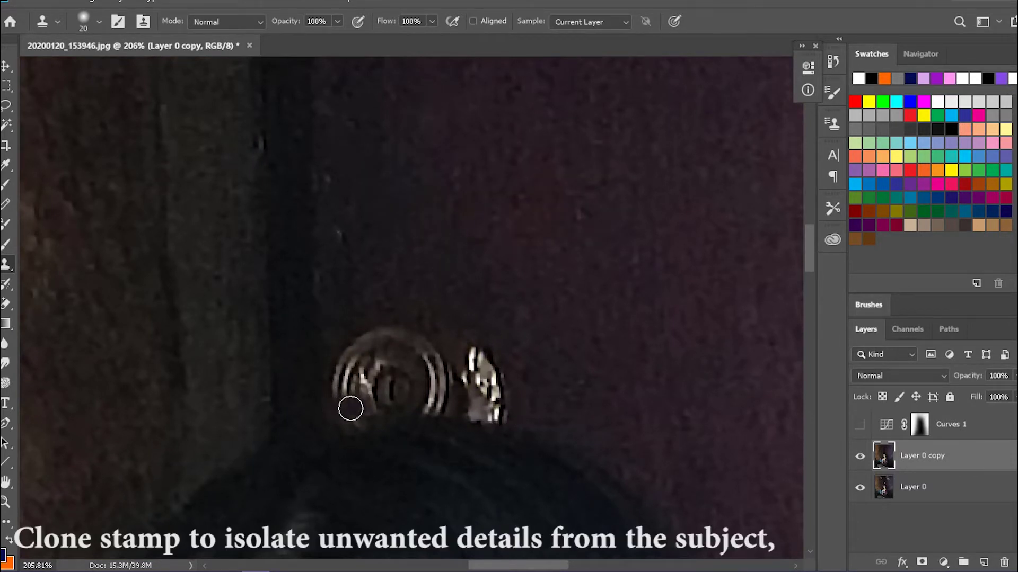
drag(326, 380, 385, 409)
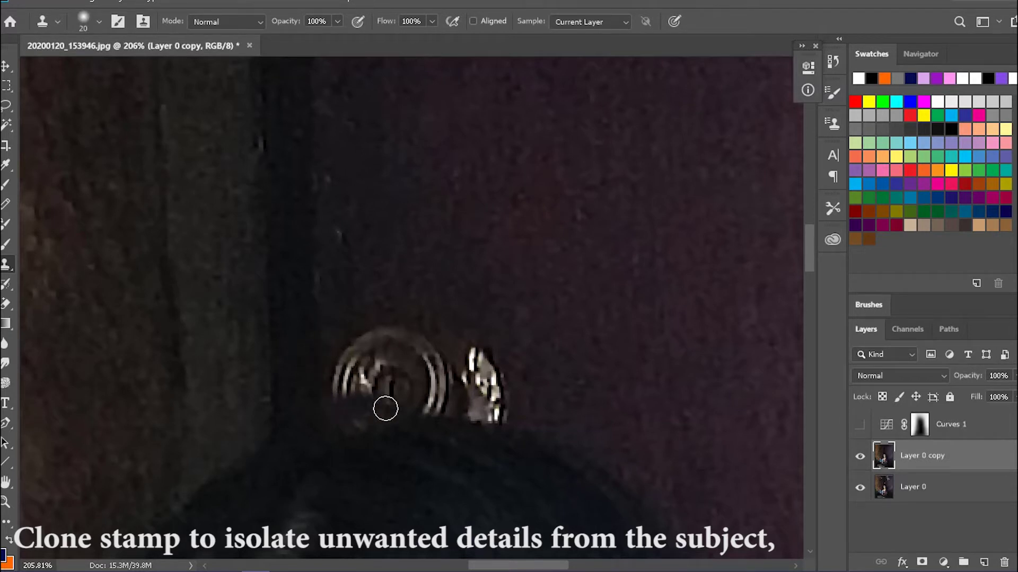
alt+click(535, 393)
mouse_move(476, 411)
mouse_down()
mouse_move(459, 404)
mouse_move(489, 414)
mouse_move(445, 408)
mouse_up()
alt+click(540, 399)
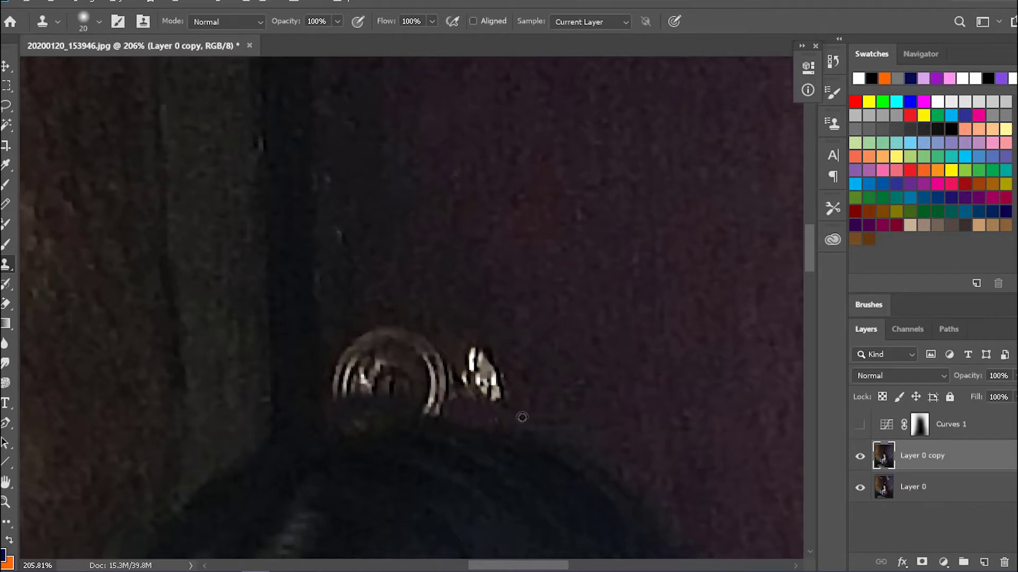
key(ctrl+z)
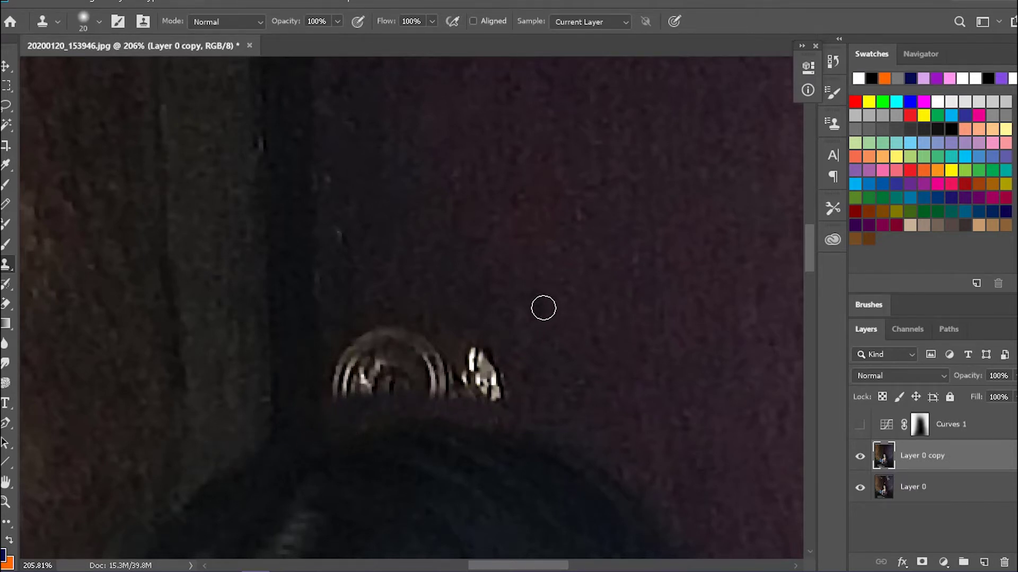
Lasso the remaining lock and metal piece above the hair and remove them with a Content-Aware fill.
click(6, 105)
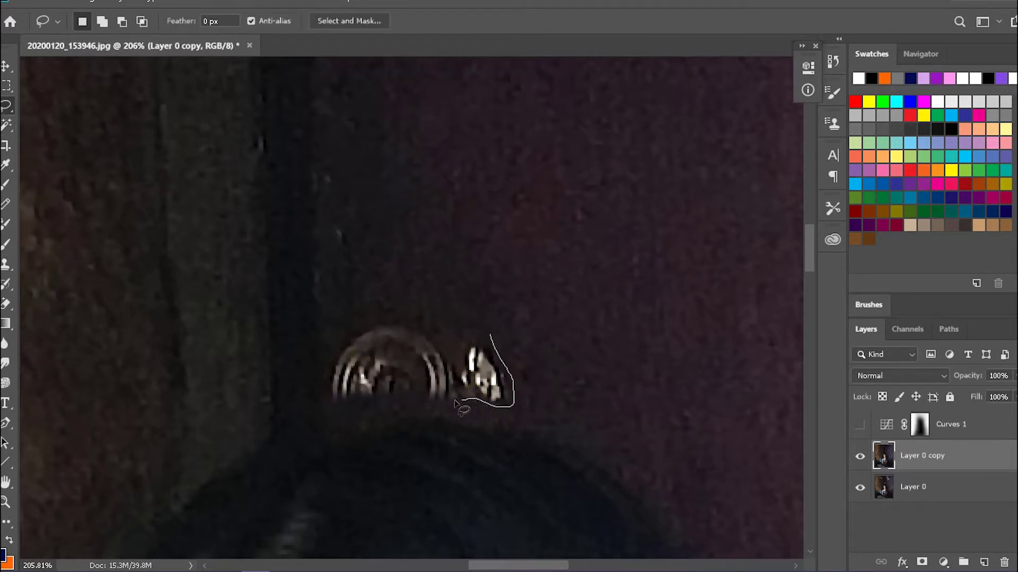
drag(430, 322, 469, 333)
right_click(401, 362)
click(424, 260)
click(598, 138)
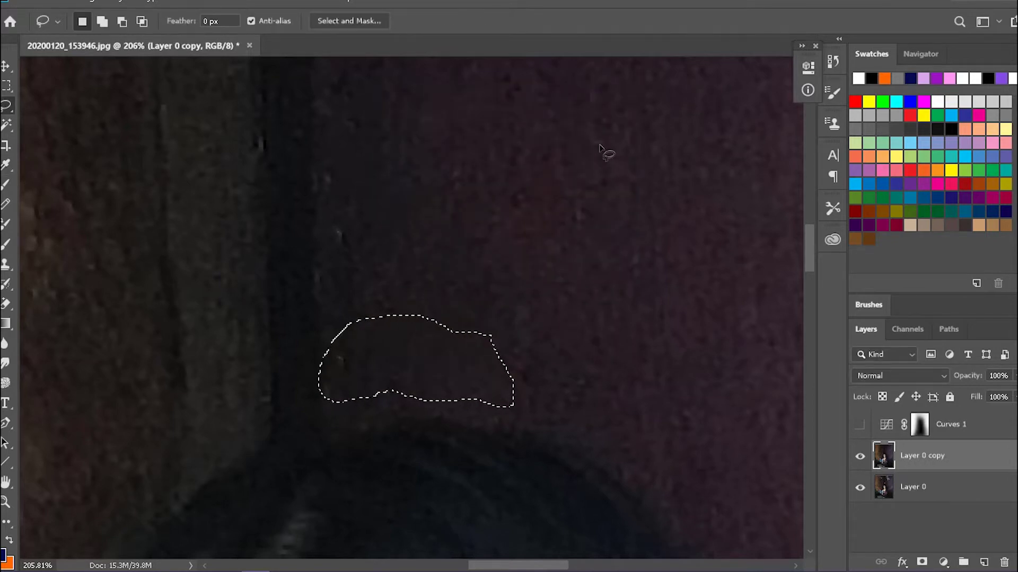
scroll(564, 155, down, 6)
scroll(658, 254, down, 3)
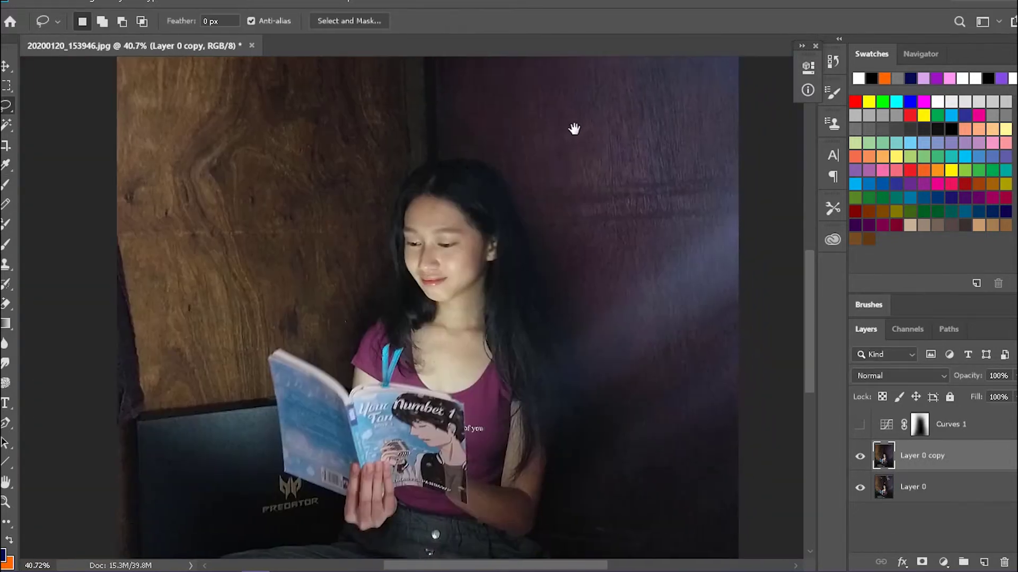
Show the Curves 1 layer and brush black on its mask around the woman to lighten the wall beside her.
click(859, 425)
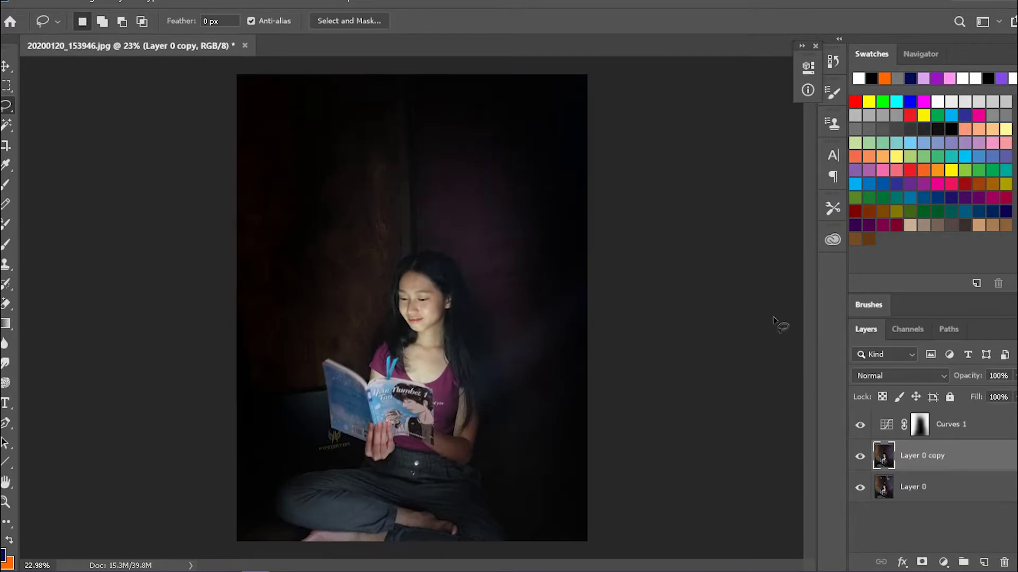
click(921, 430)
key(x)
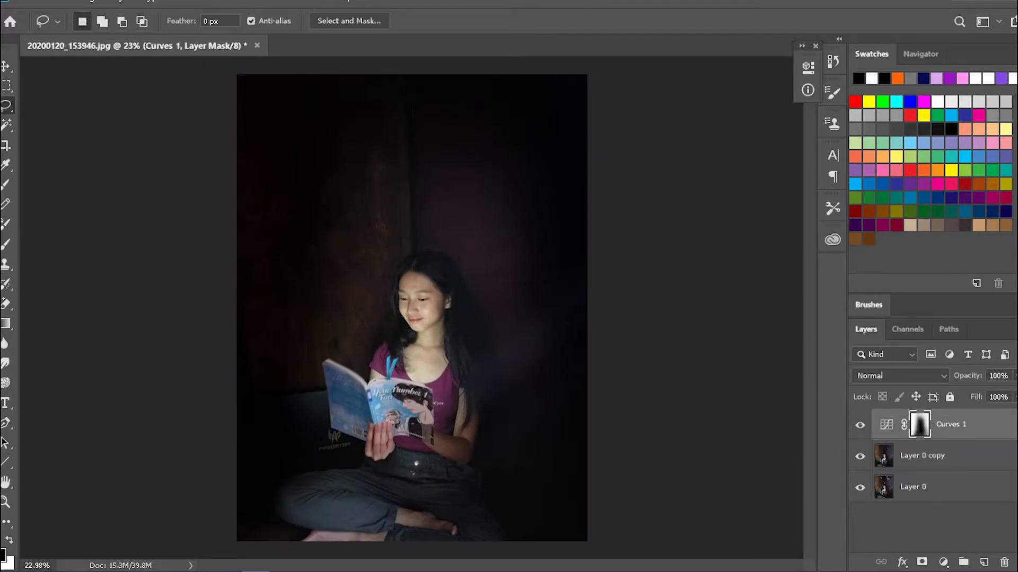
click(6, 185)
mouse_move(364, 296)
mouse_down()
mouse_move(396, 266)
mouse_move(444, 278)
mouse_move(466, 323)
mouse_move(493, 329)
mouse_up()
key(x)
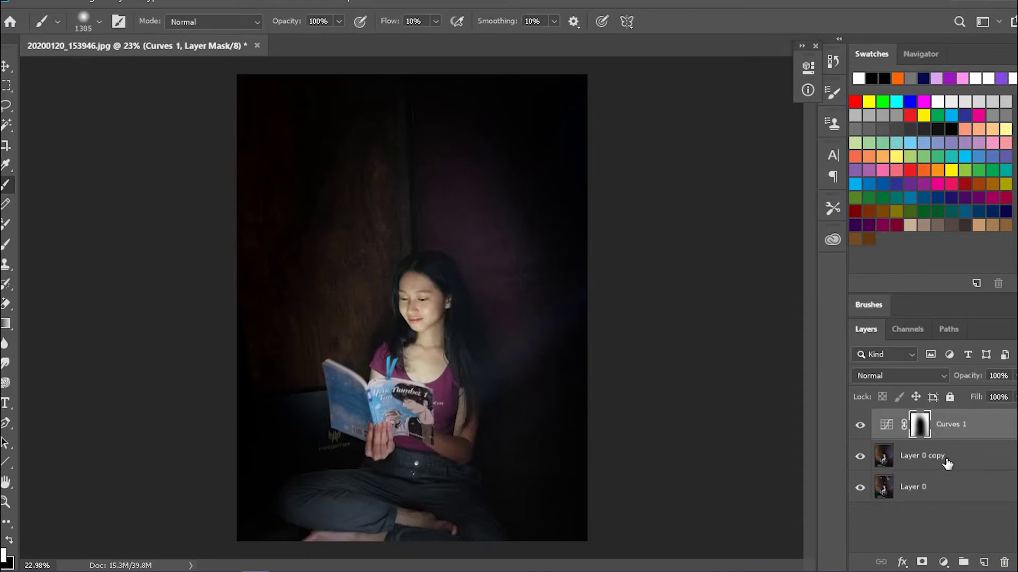
Open the Camera Raw Filter on Layer 0 copy and set Temperature to -23 and Tint to +28.
click(944, 563)
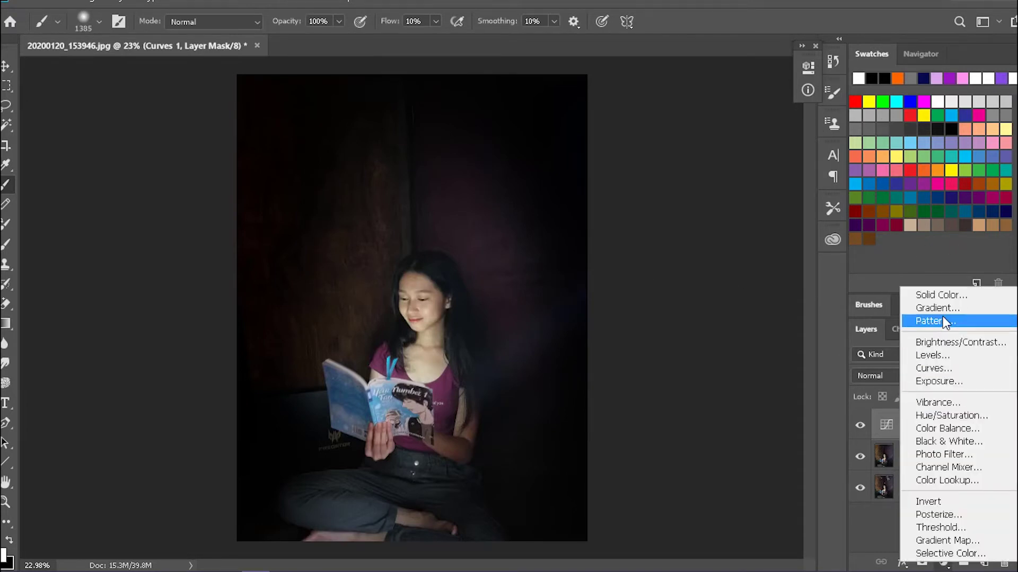
key(Escape)
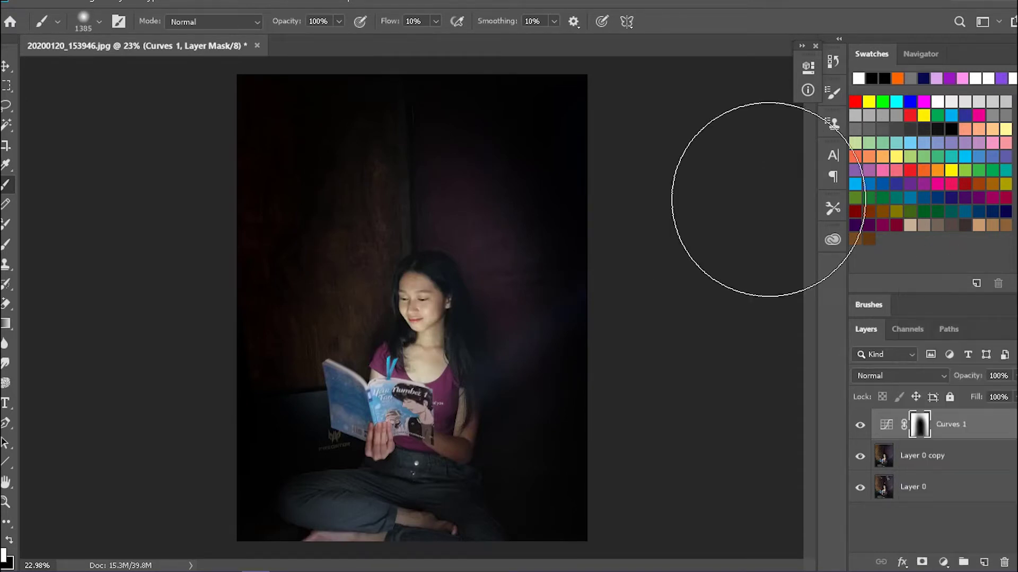
click(949, 463)
click(214, 1)
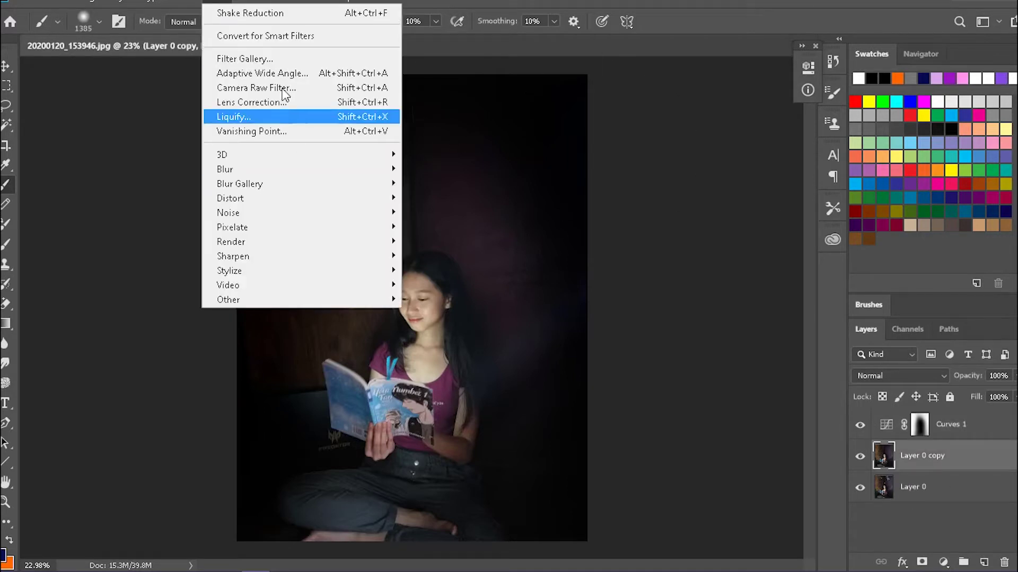
click(278, 90)
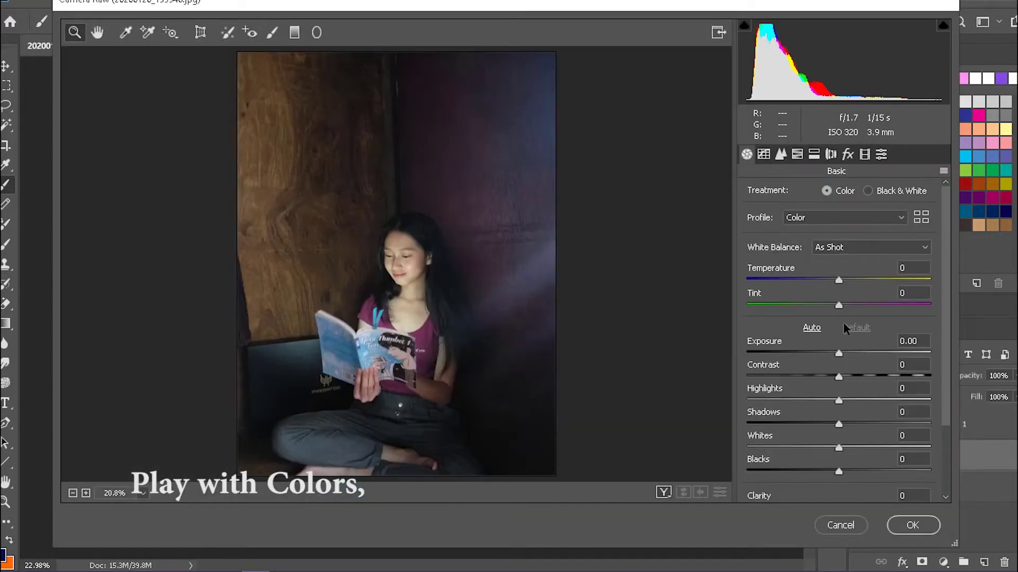
drag(838, 280, 858, 306)
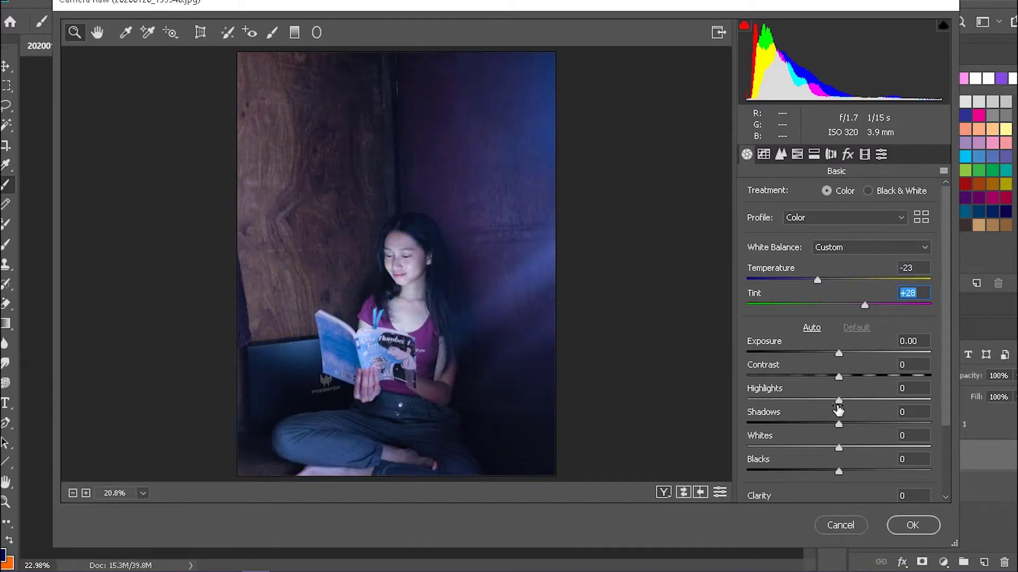
Set Highlights to -12, Whites to -16, Blacks to -13 and Clarity to +13, and apply the Camera Raw Filter.
drag(814, 401, 828, 401)
mouse_move(838, 447)
mouse_down()
mouse_move(824, 448)
mouse_move(828, 472)
mouse_move(846, 462)
mouse_up()
scroll(833, 401, down, 1)
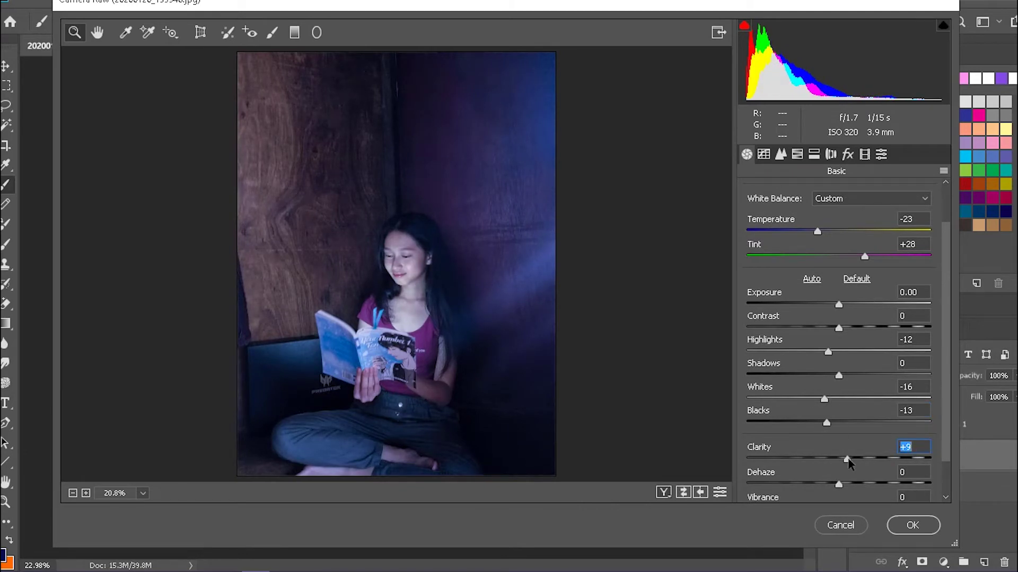
scroll(780, 457, down, 1)
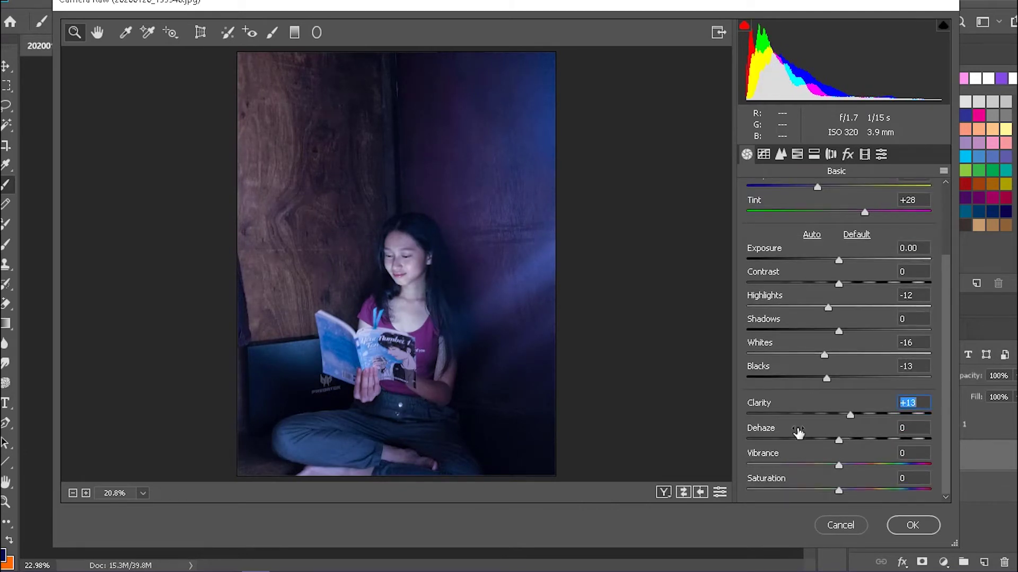
click(796, 154)
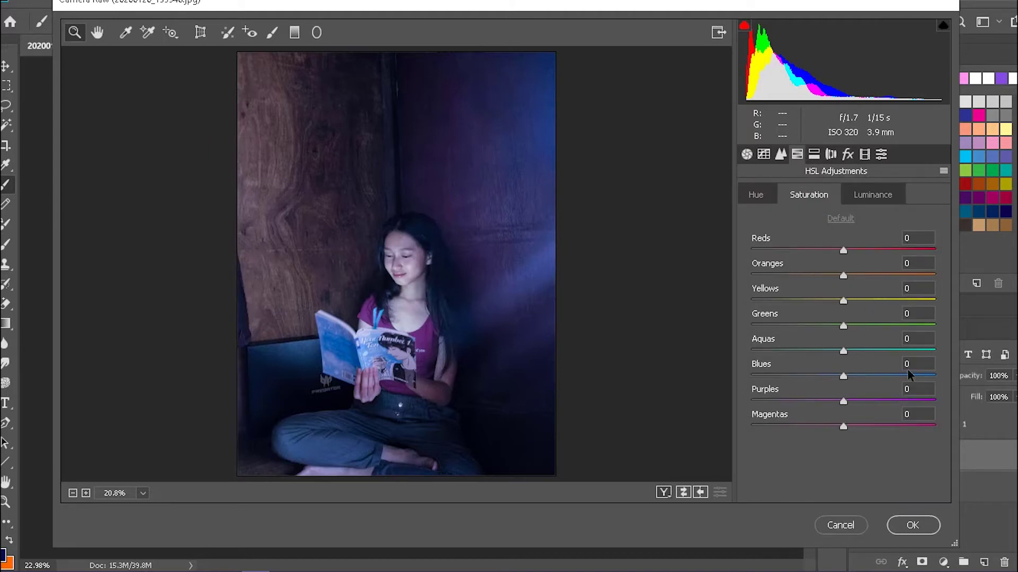
click(912, 525)
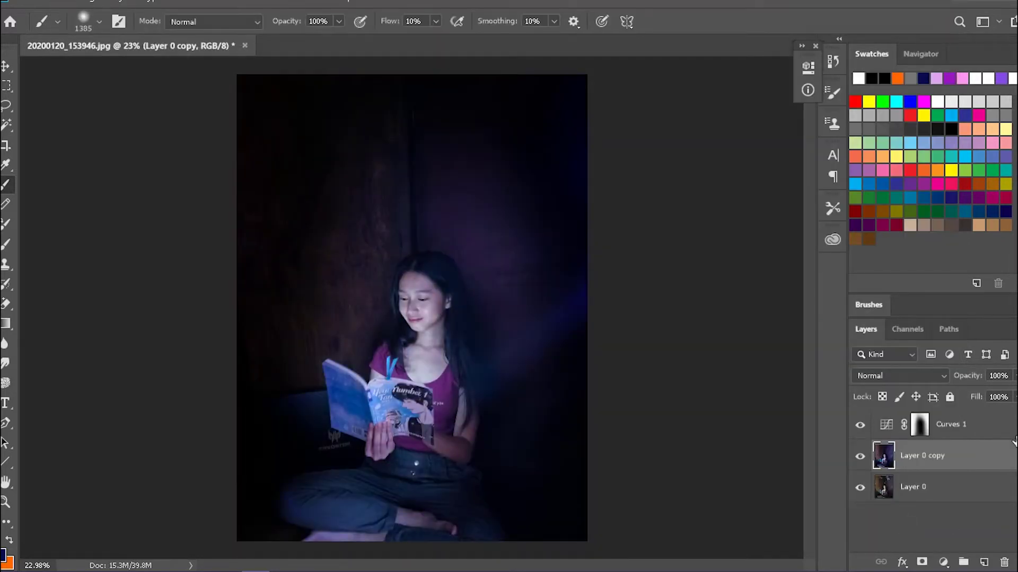
Add a Curves adjustment layer above Curves 1, raising the RGB curve and lowering the midtones of the Green curve.
click(976, 414)
click(942, 562)
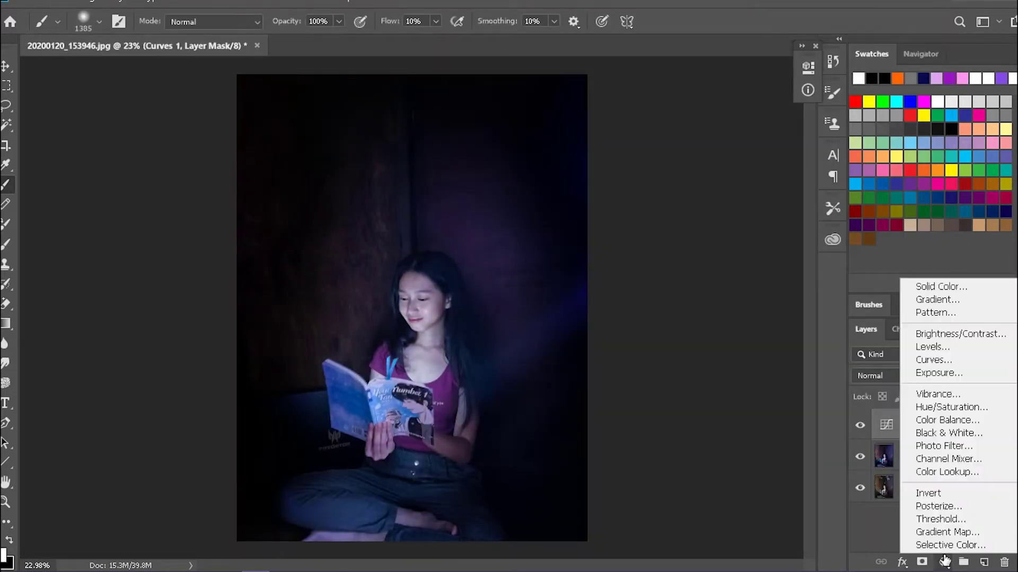
click(920, 361)
drag(716, 200, 704, 190)
click(718, 133)
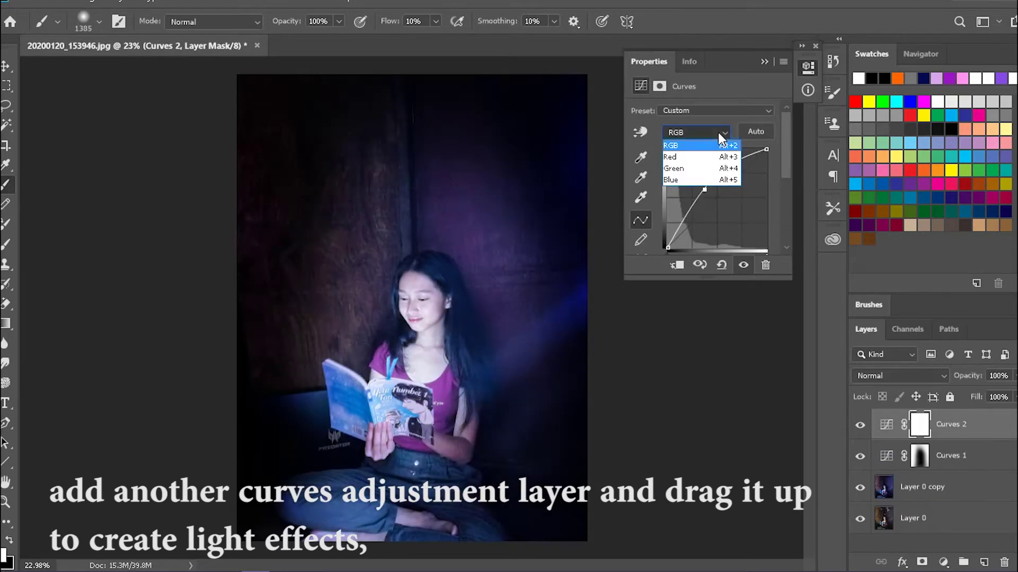
click(671, 168)
drag(721, 195, 721, 206)
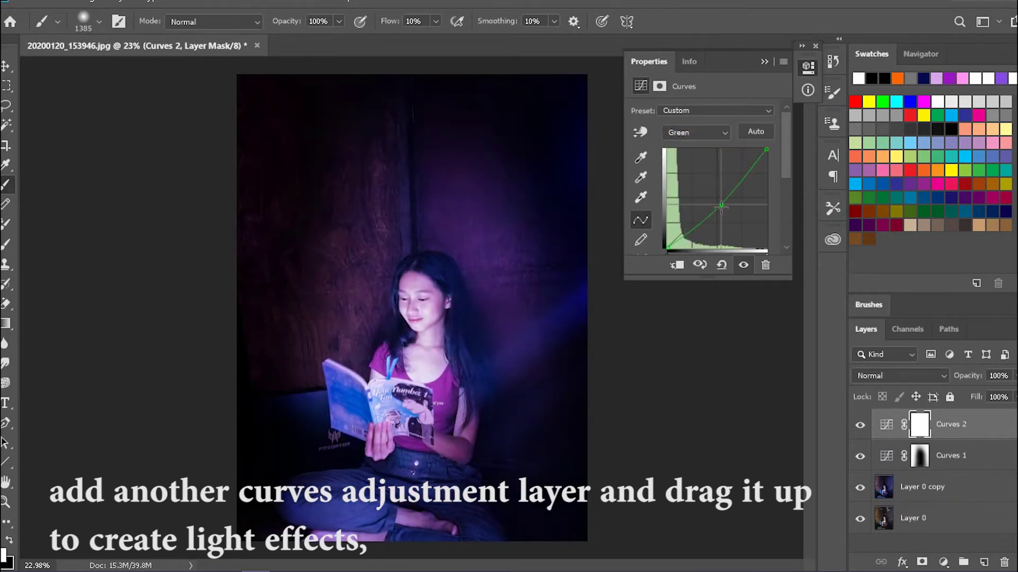
Invert the Curves 2 mask to black and paint white with a 391 px brush over the chest and the book's upper part.
click(764, 62)
key(ctrl+i)
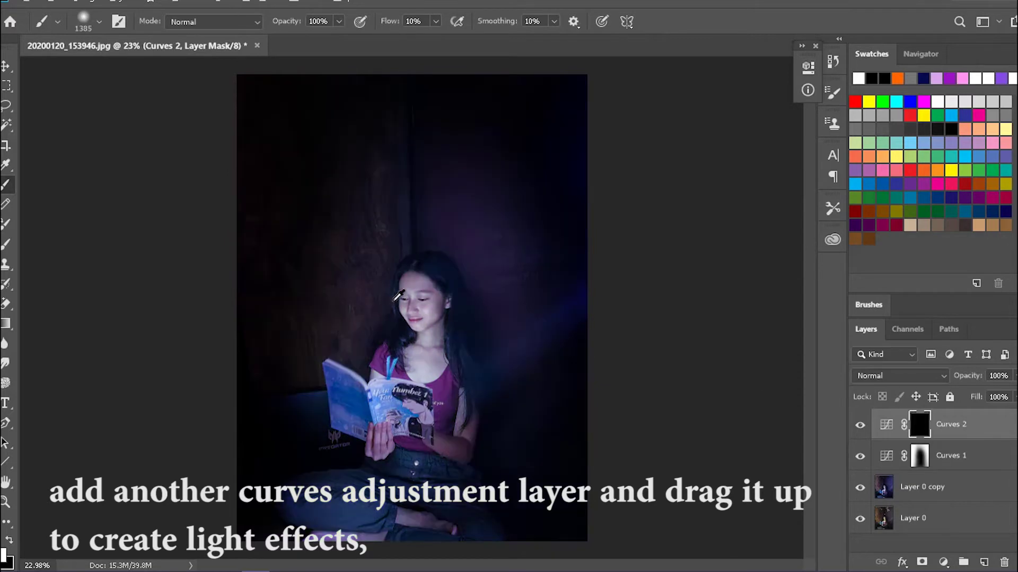
scroll(396, 295, up, 2)
scroll(462, 374, up, 4)
shift+right_click(470, 282)
click(302, 246)
drag(471, 292, 195, 312)
drag(442, 472, 441, 361)
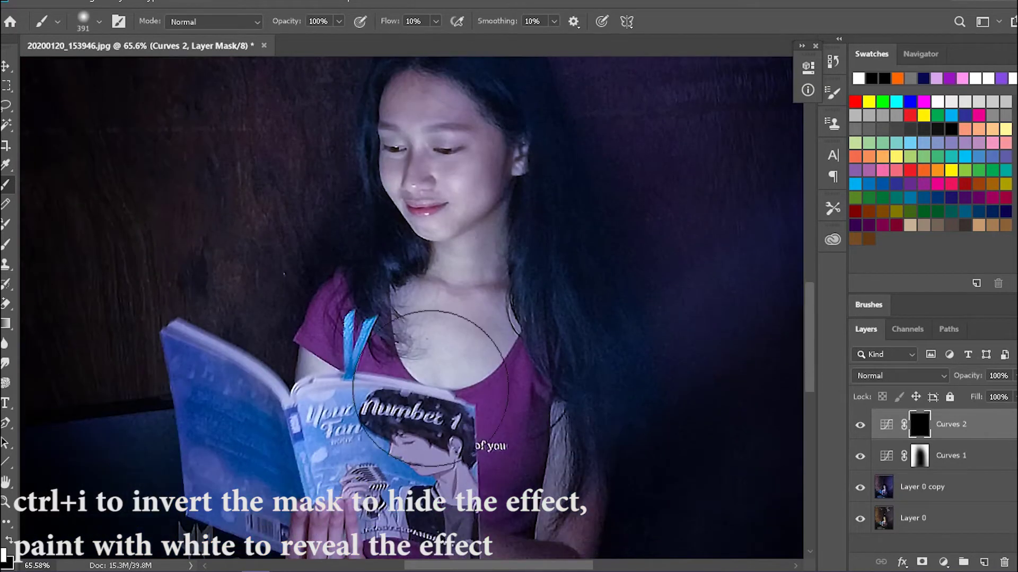
click(420, 380)
mouse_move(342, 330)
mouse_down()
mouse_move(285, 334)
mouse_move(312, 377)
mouse_up()
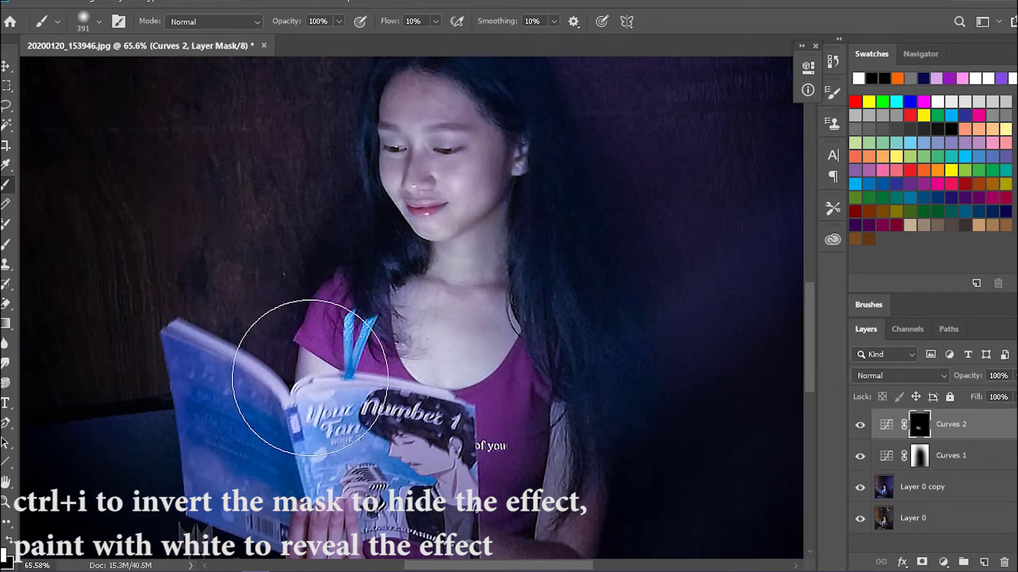
Paint white on the Curves 2 mask over the woman's arms, hands and lap to brighten them.
mouse_move(460, 358)
mouse_down()
mouse_move(474, 348)
mouse_move(381, 332)
mouse_move(451, 269)
mouse_move(498, 262)
mouse_move(572, 298)
mouse_move(574, 263)
mouse_move(365, 337)
mouse_move(571, 383)
mouse_up()
mouse_move(542, 491)
mouse_down()
mouse_move(471, 312)
mouse_move(454, 381)
mouse_move(447, 368)
mouse_move(470, 318)
mouse_move(306, 220)
mouse_up()
mouse_move(330, 446)
mouse_down()
mouse_move(349, 448)
mouse_move(407, 397)
mouse_up()
drag(358, 436, 397, 256)
mouse_move(403, 343)
mouse_down()
mouse_move(438, 318)
mouse_move(178, 338)
mouse_up()
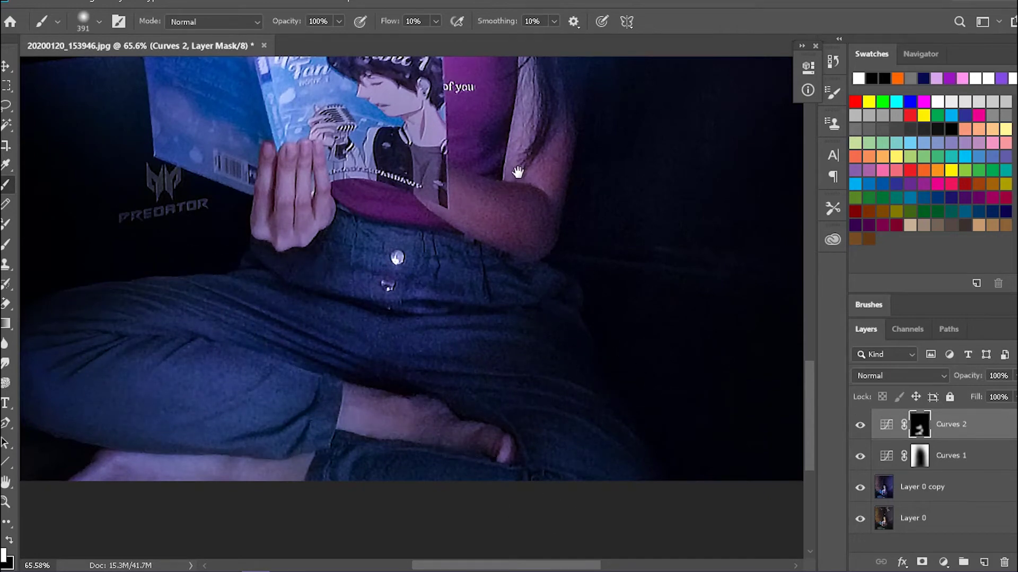
scroll(514, 238, up, 8)
scroll(583, 299, down, 5)
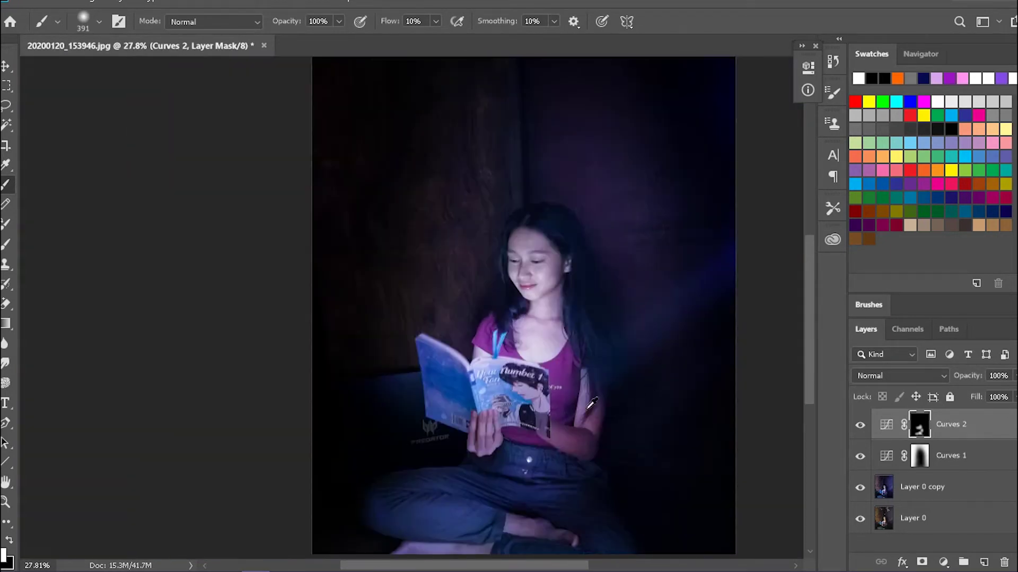
Paint white with a 95 px brush on the Curves 2 mask over the face, neck, nearby hair and shoulder.
scroll(591, 404, up, 2)
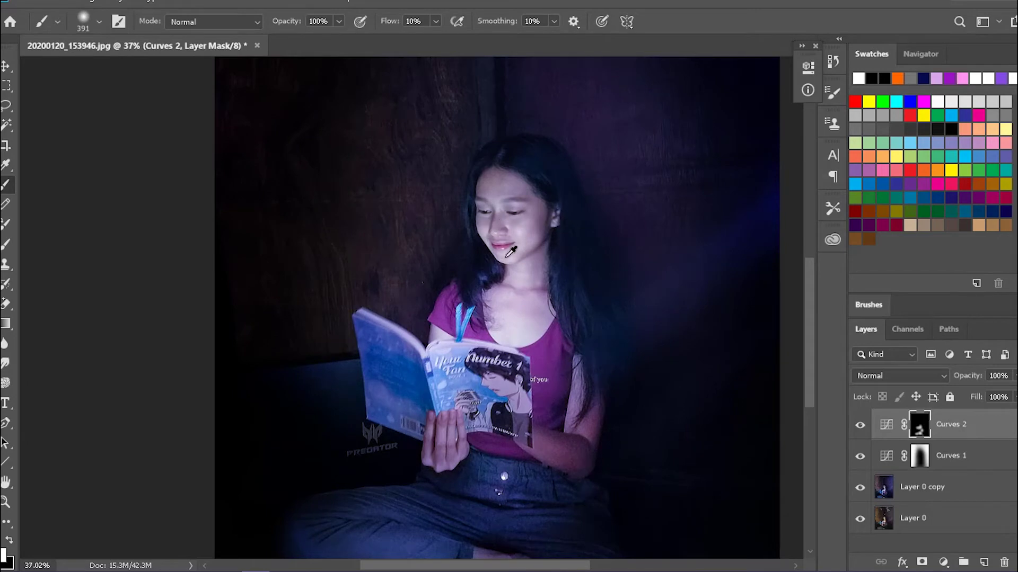
scroll(545, 250, up, 4)
mouse_move(509, 275)
mouse_down()
mouse_move(418, 292)
mouse_move(342, 335)
mouse_up()
drag(432, 271, 374, 281)
drag(452, 297, 450, 284)
mouse_move(481, 204)
mouse_down()
mouse_move(488, 229)
mouse_move(471, 215)
mouse_up()
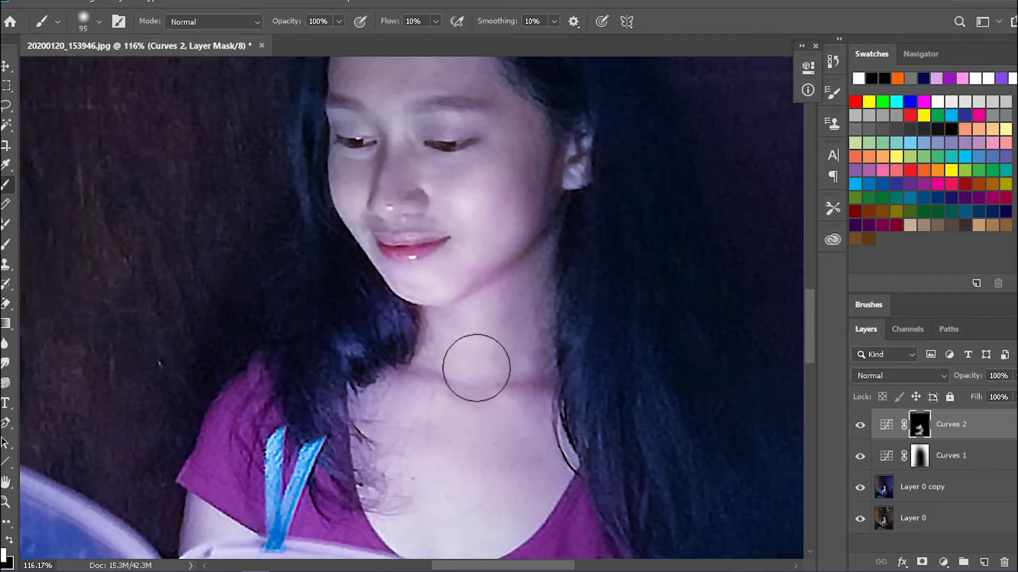
scroll(493, 456, down, 3)
mouse_move(209, 378)
mouse_down()
mouse_move(177, 364)
mouse_move(249, 334)
mouse_move(282, 354)
mouse_move(347, 321)
mouse_up()
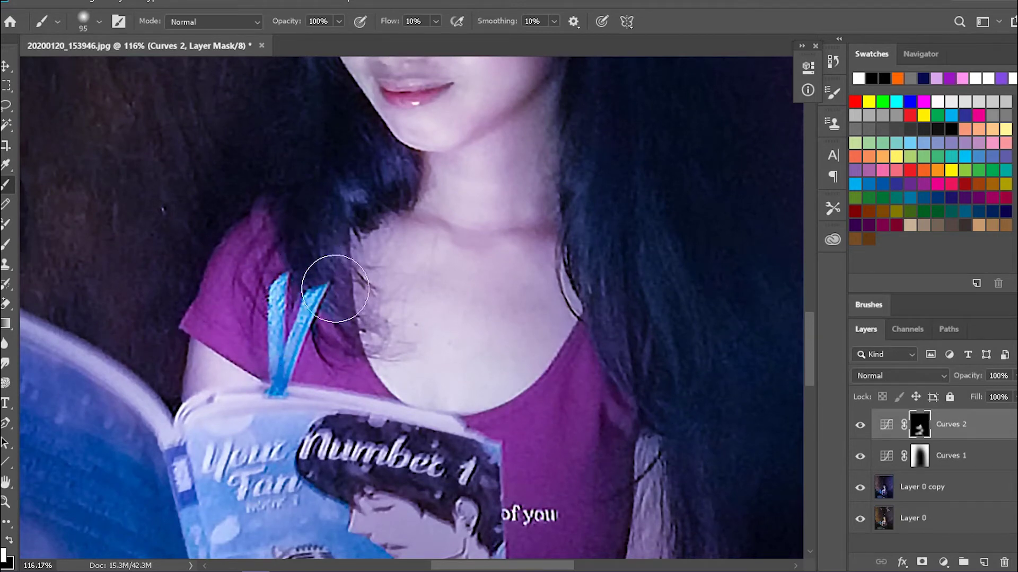
scroll(530, 306, up, 2)
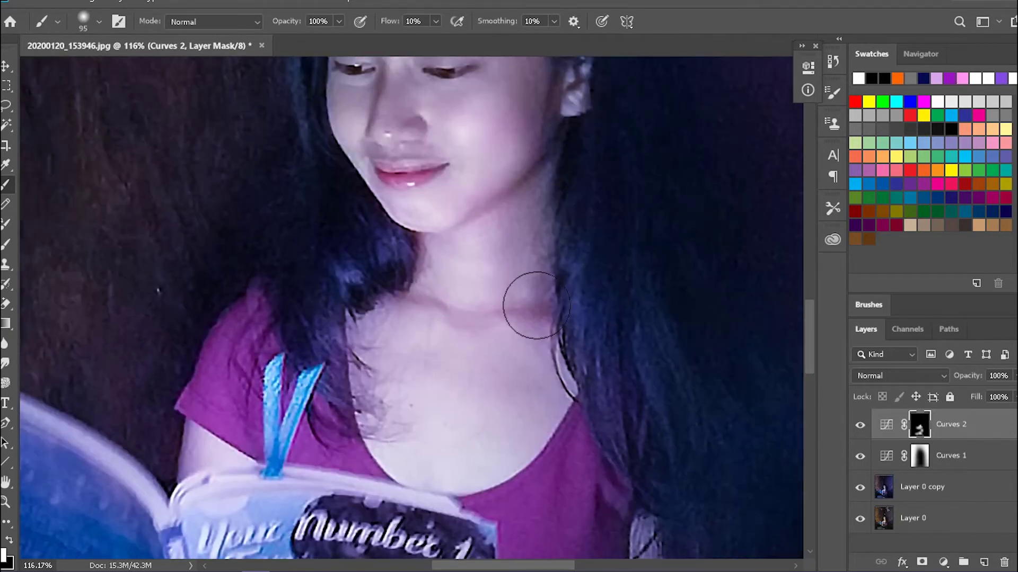
Stamp all visible layers into a new merged layer above Curves 2.
scroll(530, 305, down, 5)
scroll(721, 193, down, 1)
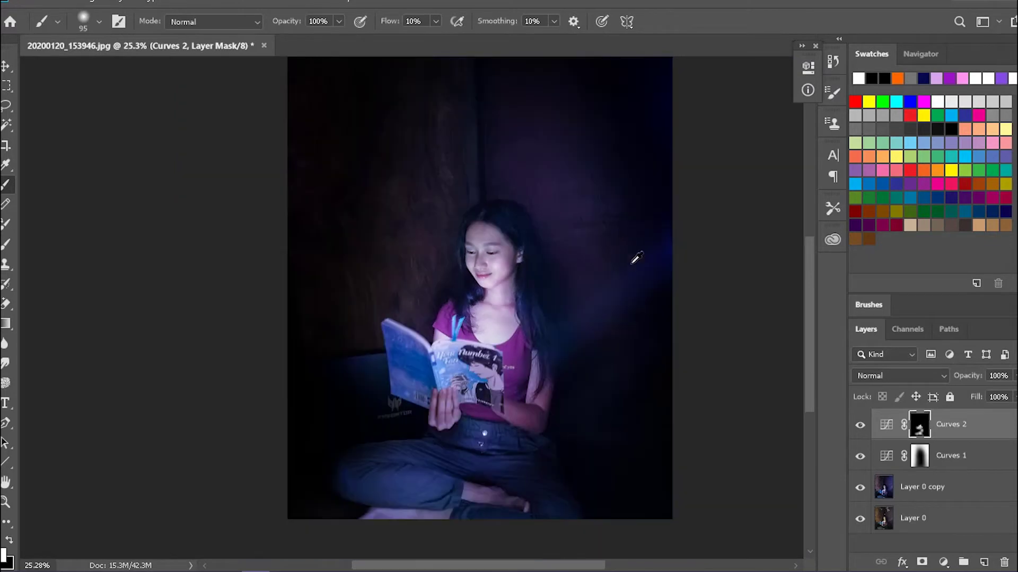
scroll(626, 315, down, 1)
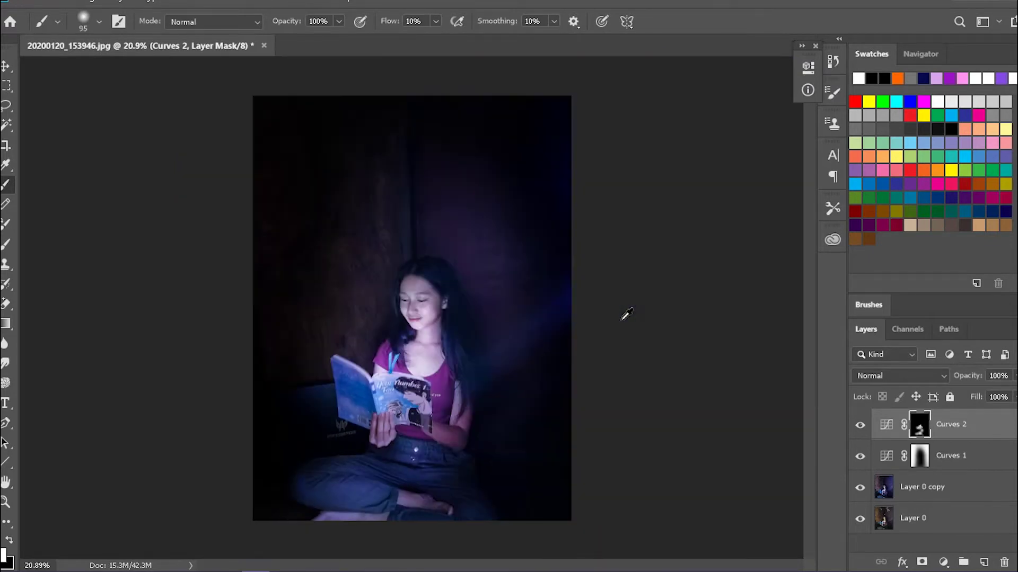
scroll(465, 421, up, 3)
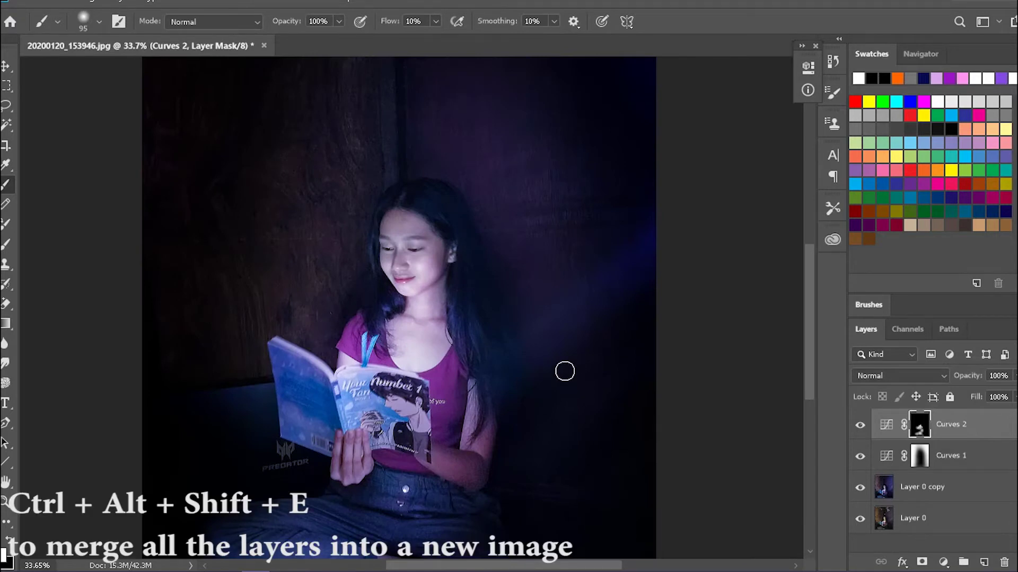
scroll(554, 369, down, 2)
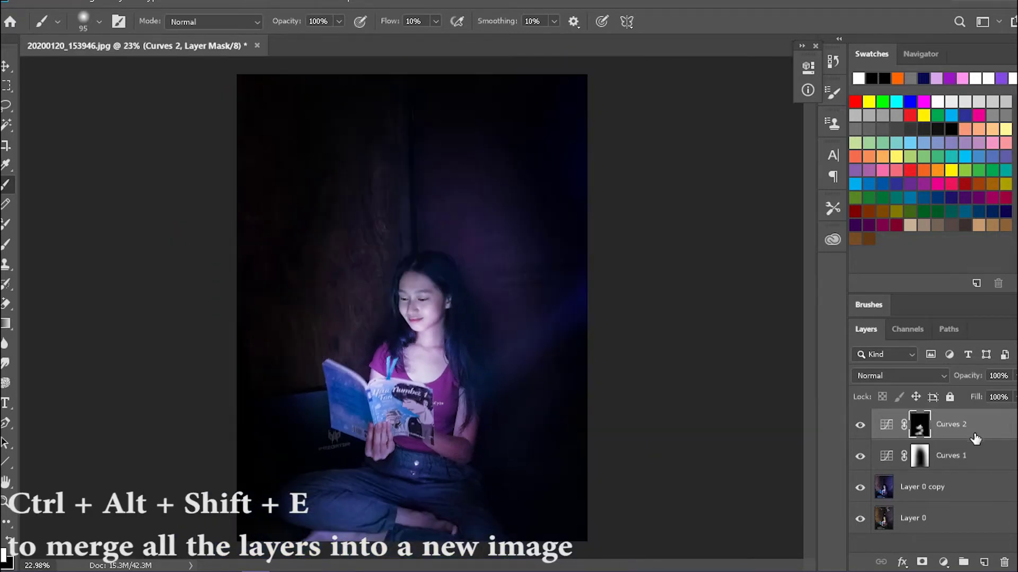
key(ctrl+alt+shift+e)
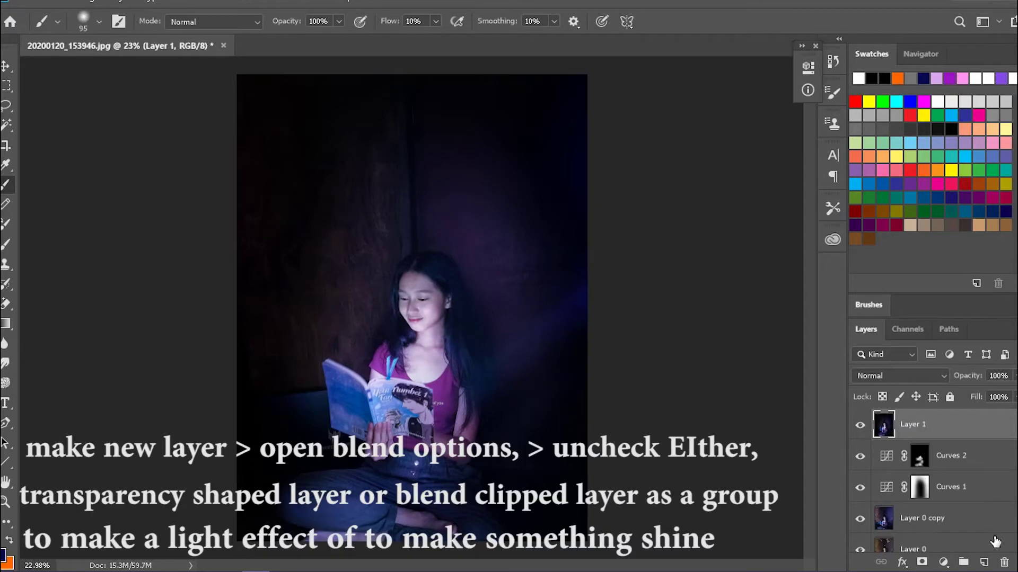
Create a layer named Shine above the merged layer and turn off Transparency Shapes Layer in its blending options.
click(983, 562)
double_click(980, 424)
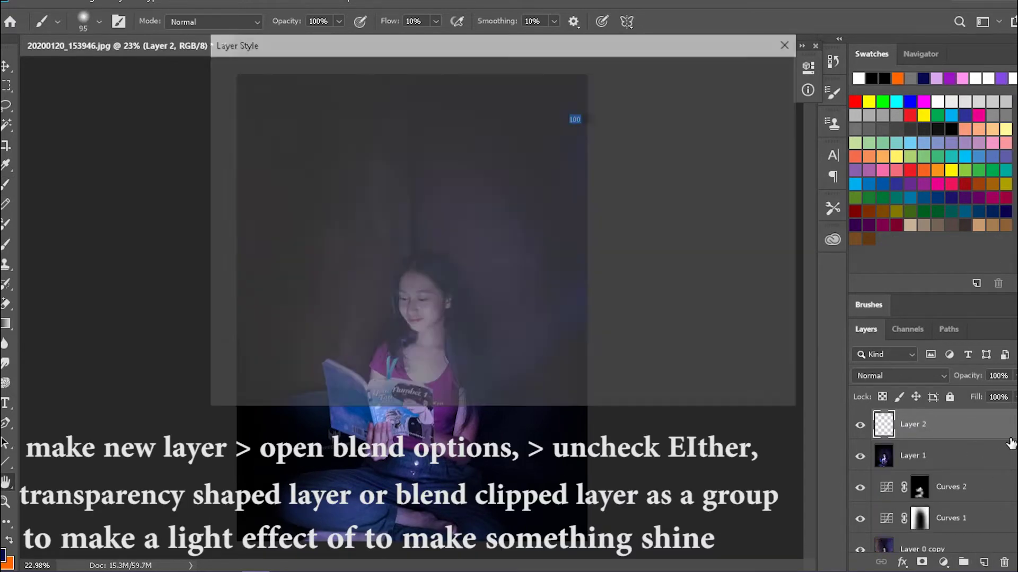
click(744, 76)
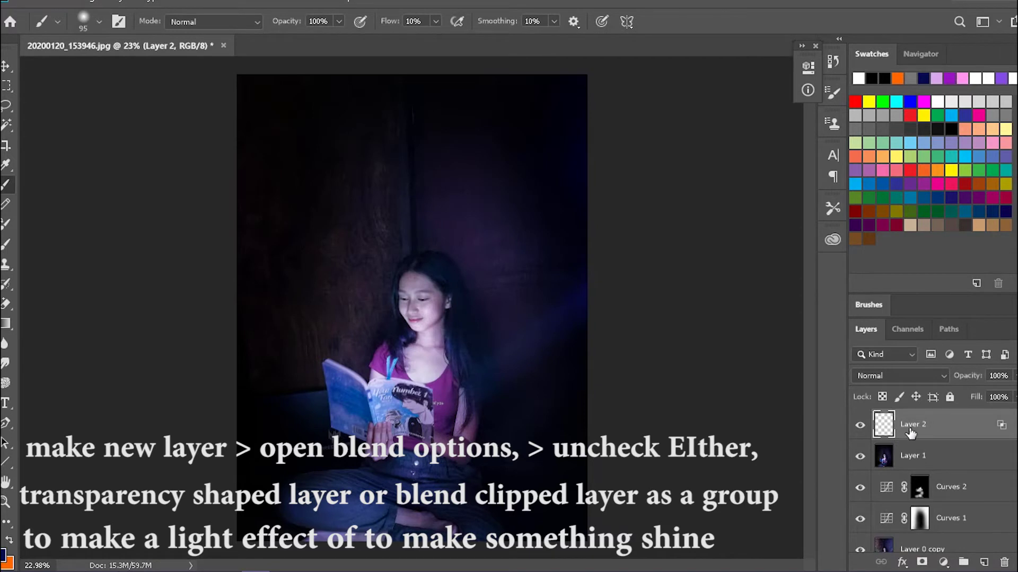
click(852, 422)
click(861, 427)
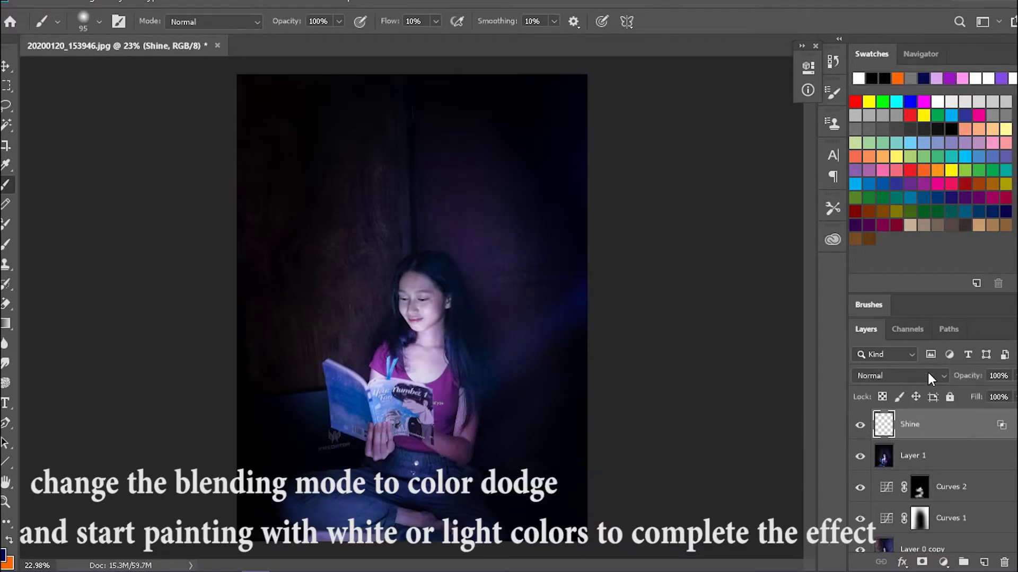
Set the Shine layer's blend mode to Color Dodge and choose a light lavender foreground colour.
click(929, 377)
click(880, 330)
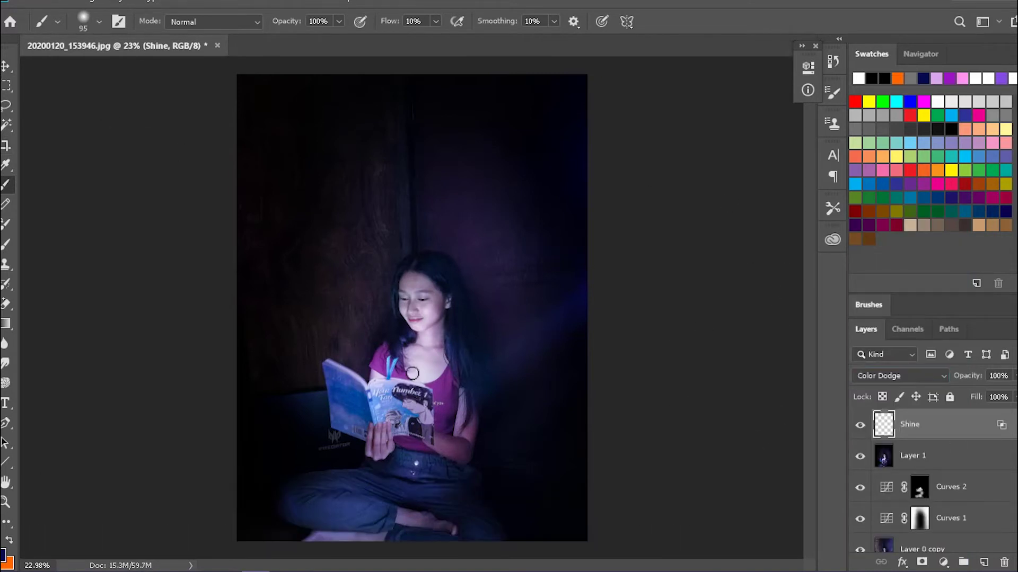
scroll(412, 373, up, 6)
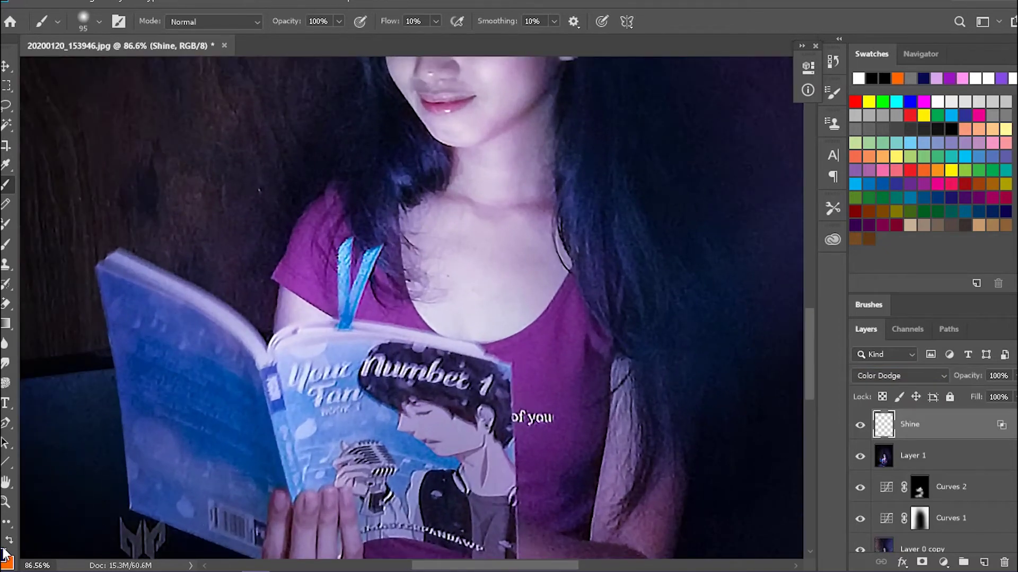
click(5, 555)
click(696, 67)
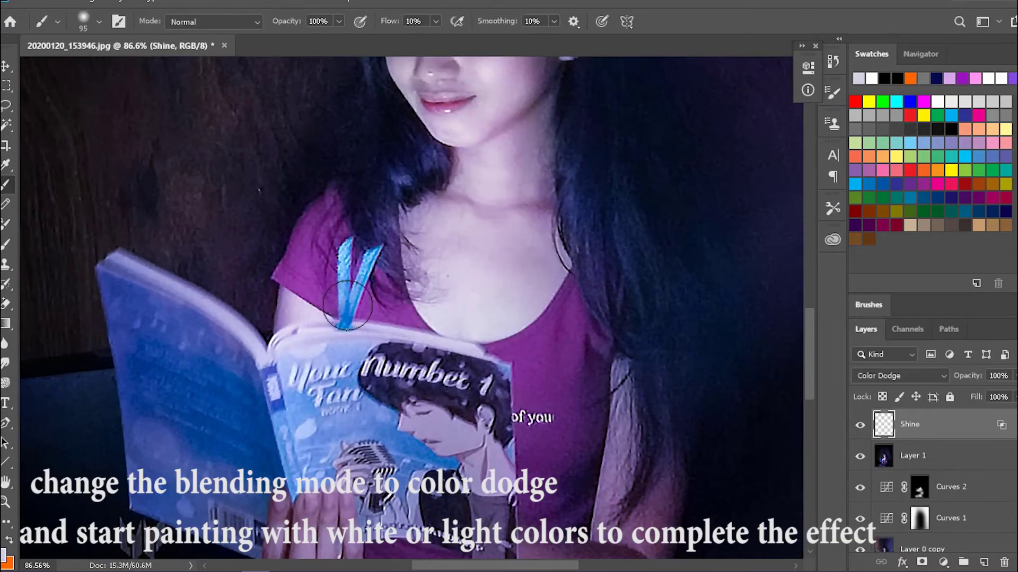
Paint a glow with an 18 px brush on the Shine layer along the page edge above the book's back cover.
scroll(289, 339, up, 2)
shift+right_click(371, 307)
click(636, 251)
drag(608, 291, 558, 304)
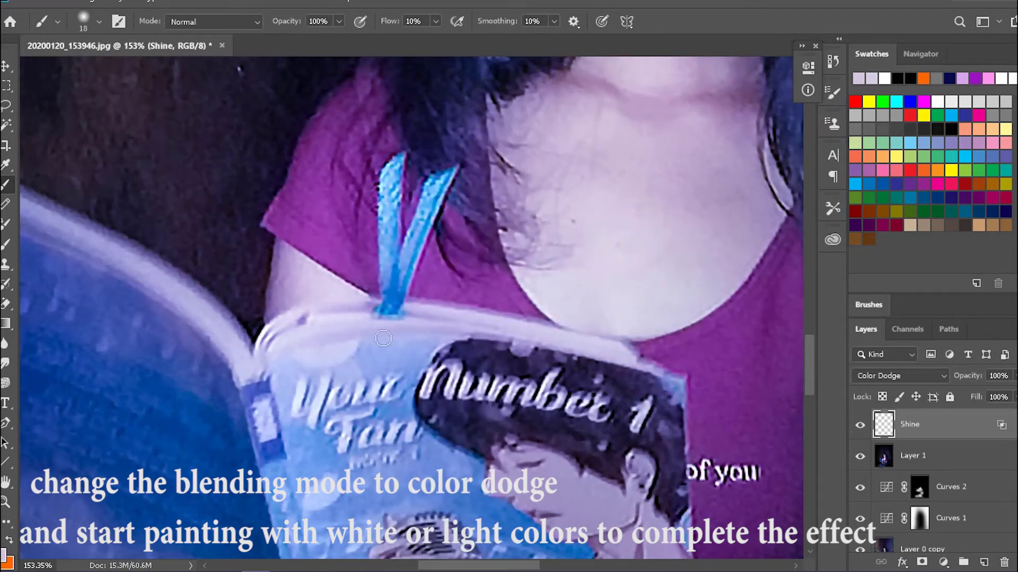
drag(245, 365, 203, 301)
drag(260, 252, 630, 273)
mouse_move(582, 339)
mouse_down()
mouse_move(369, 197)
mouse_move(352, 219)
mouse_move(366, 200)
mouse_move(414, 241)
mouse_move(585, 344)
mouse_up()
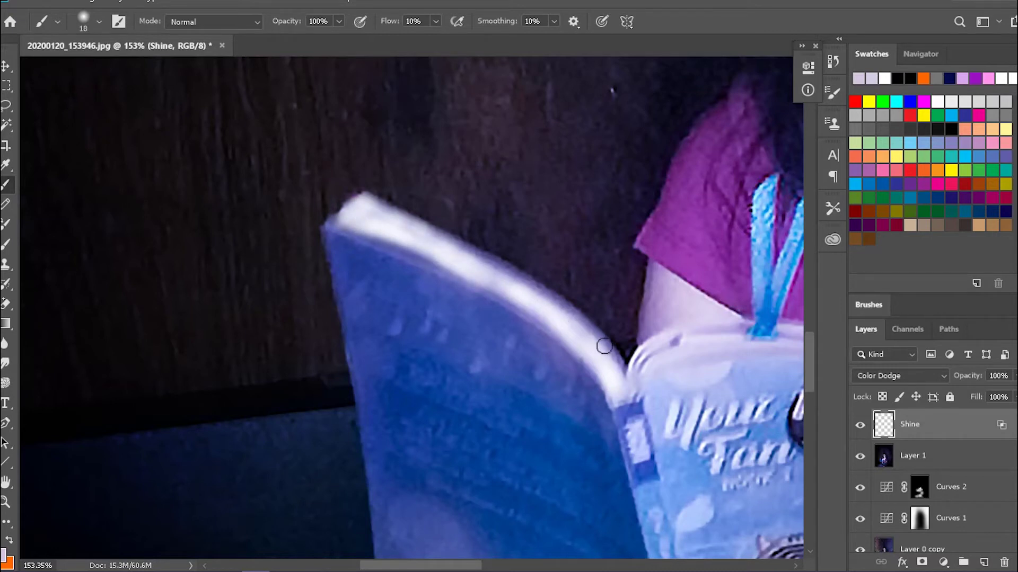
drag(436, 260, 462, 267)
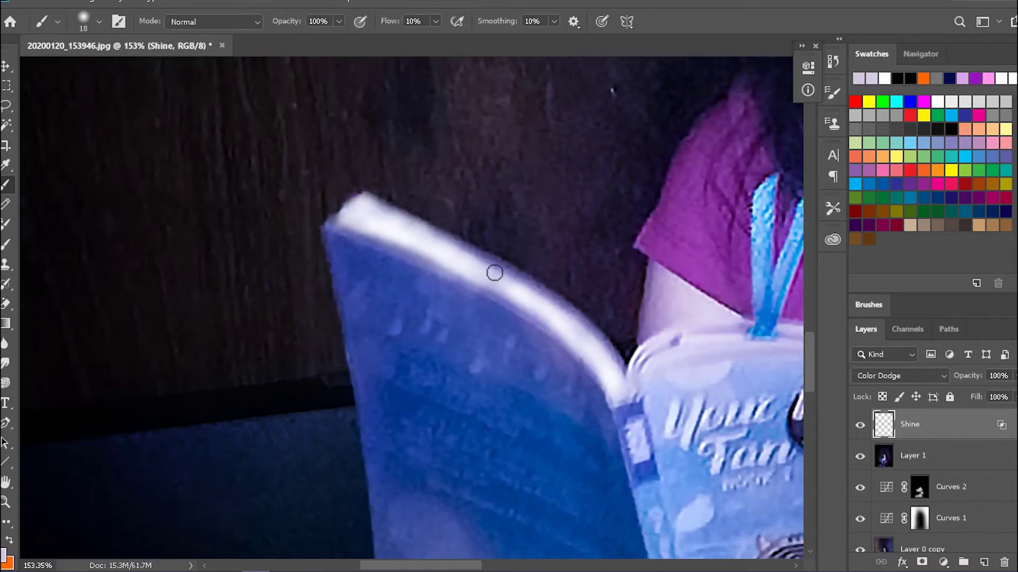
drag(525, 304, 372, 219)
mouse_move(646, 388)
mouse_down()
mouse_move(468, 270)
mouse_move(389, 239)
mouse_up()
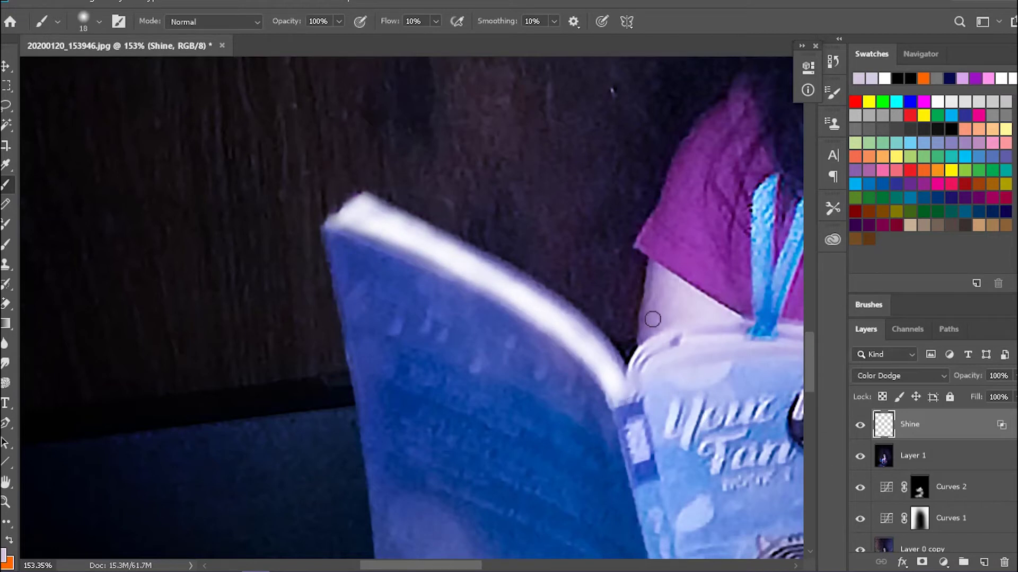
Paint the glow along the page edge above the front cover and strengthen it along the back cover's page edge.
drag(652, 319, 503, 262)
drag(486, 318, 504, 282)
drag(699, 335, 558, 312)
mouse_move(383, 262)
mouse_down()
mouse_move(466, 242)
mouse_move(706, 295)
mouse_move(593, 255)
mouse_move(575, 269)
mouse_move(671, 273)
mouse_move(467, 259)
mouse_up()
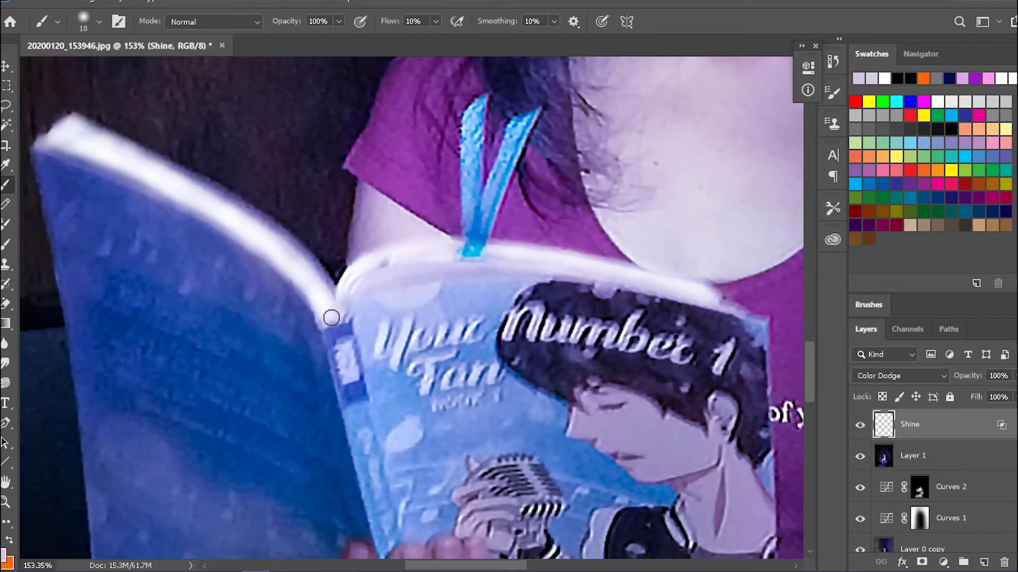
mouse_move(333, 295)
mouse_down()
mouse_move(324, 269)
mouse_move(274, 227)
mouse_up()
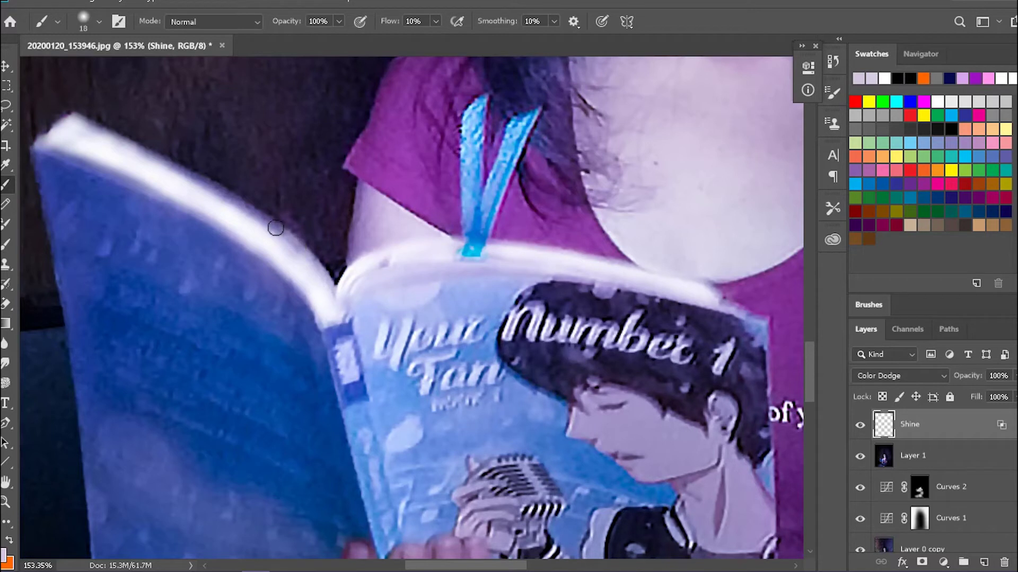
mouse_move(300, 271)
mouse_down()
mouse_move(281, 239)
mouse_move(297, 249)
mouse_move(236, 204)
mouse_move(245, 208)
mouse_move(123, 149)
mouse_up()
key(ctrl+z)
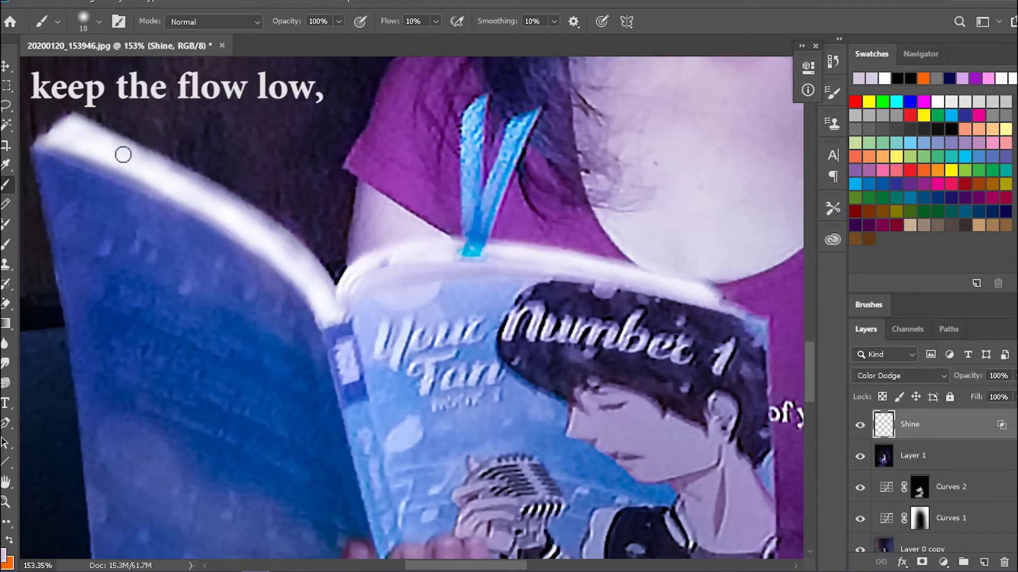
mouse_move(324, 303)
mouse_down()
mouse_move(276, 230)
mouse_move(325, 288)
mouse_move(243, 200)
mouse_move(283, 244)
mouse_move(231, 204)
mouse_move(283, 255)
mouse_move(259, 225)
mouse_move(156, 156)
mouse_move(219, 197)
mouse_move(179, 161)
mouse_move(146, 159)
mouse_move(195, 188)
mouse_move(183, 173)
mouse_move(118, 148)
mouse_move(156, 170)
mouse_move(125, 151)
mouse_up()
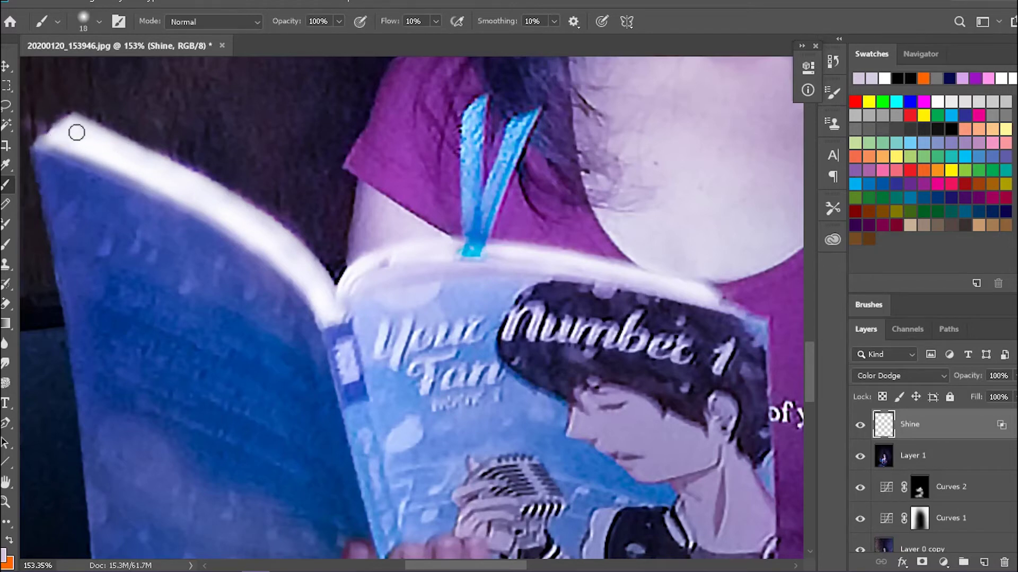
Brighten the white label on the book's spine, and paint over the "Your Fan" title lettering with an 11 px brush.
scroll(347, 141, down, 5)
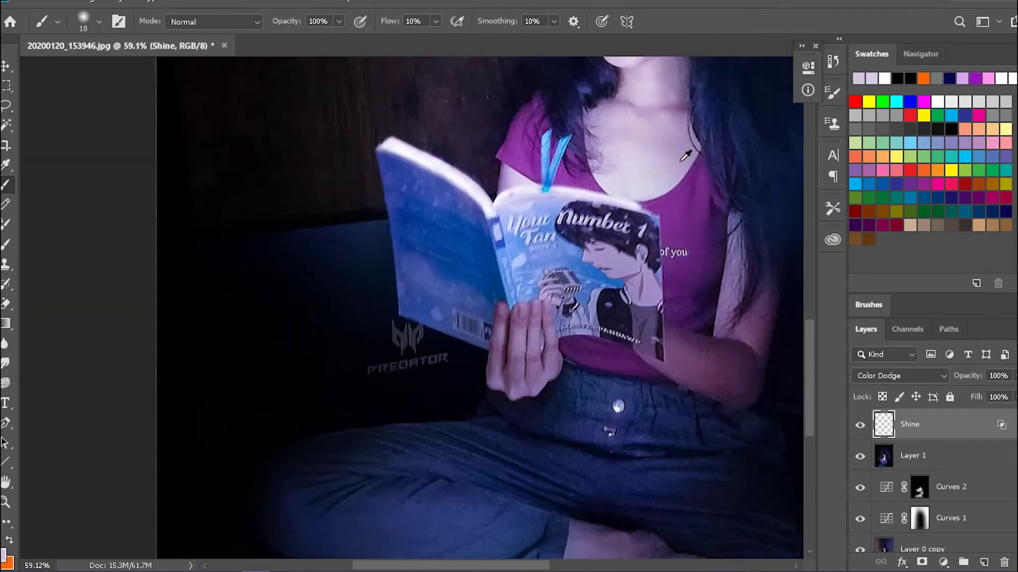
scroll(685, 155, down, 3)
scroll(546, 246, up, 6)
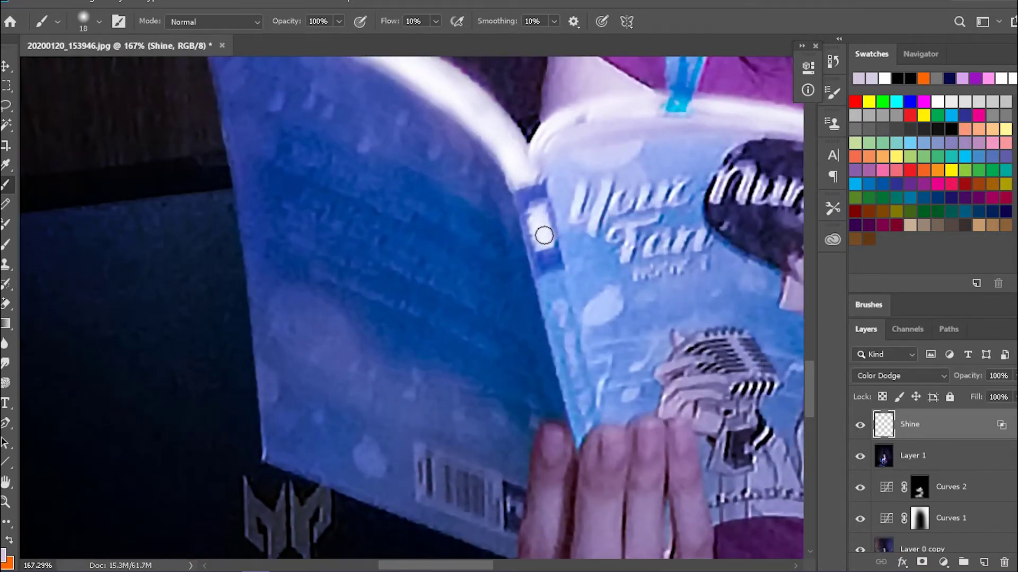
mouse_move(541, 243)
mouse_down()
mouse_move(544, 235)
mouse_move(538, 248)
mouse_up()
drag(650, 269, 349, 141)
scroll(399, 289, up, 3)
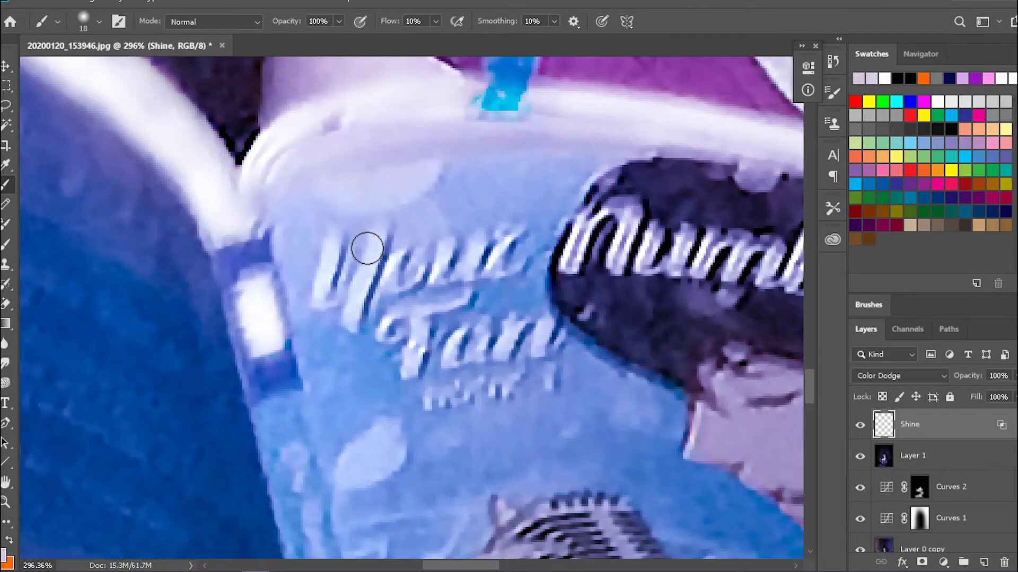
alt+right_click(413, 235)
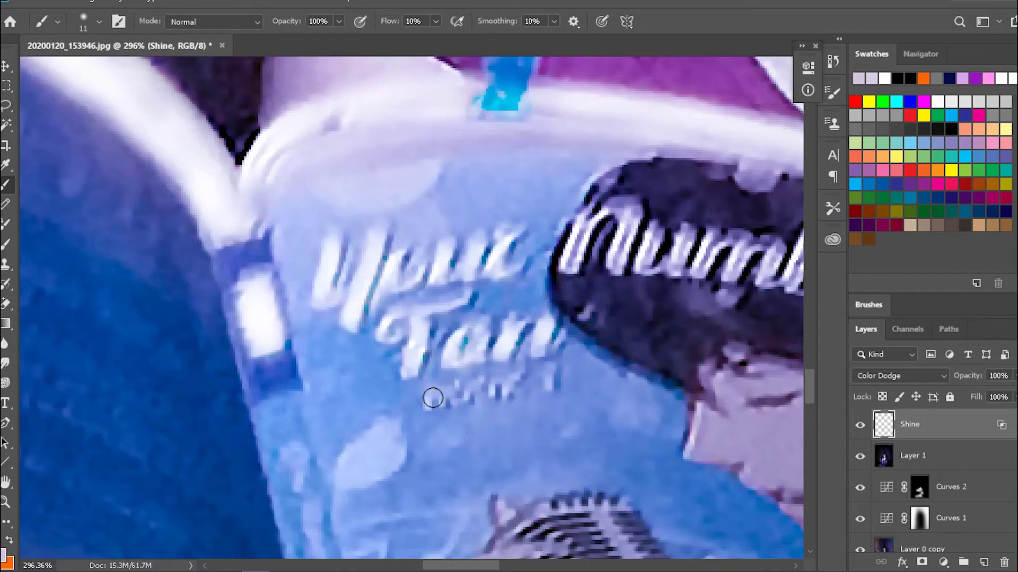
Paint a soft glow with a 121 px brush on the Shine layer around the page edge above the back cover.
scroll(552, 373, right, 4)
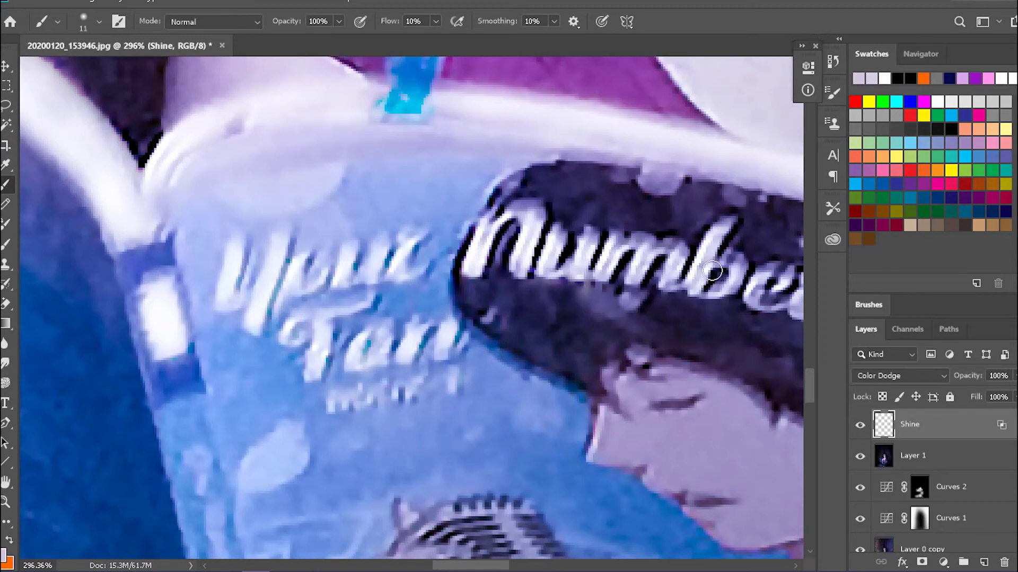
scroll(713, 271, right, 6)
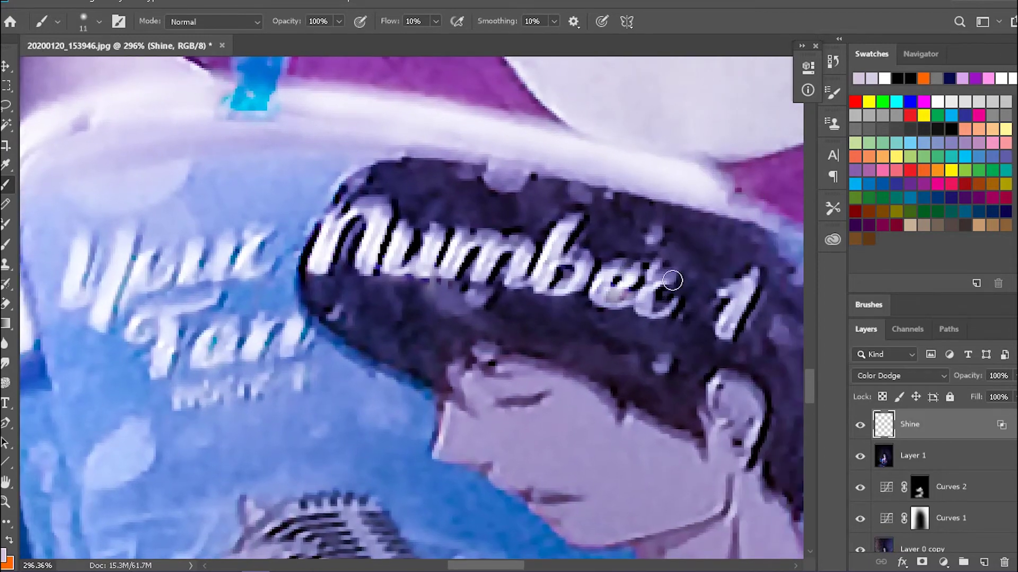
scroll(728, 328, down, 10)
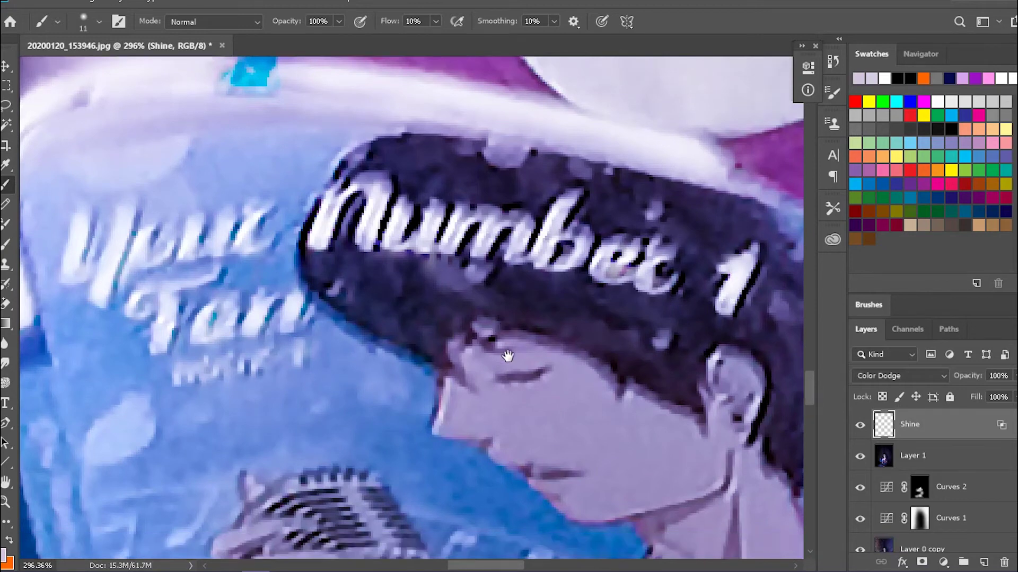
scroll(675, 278, down, 1)
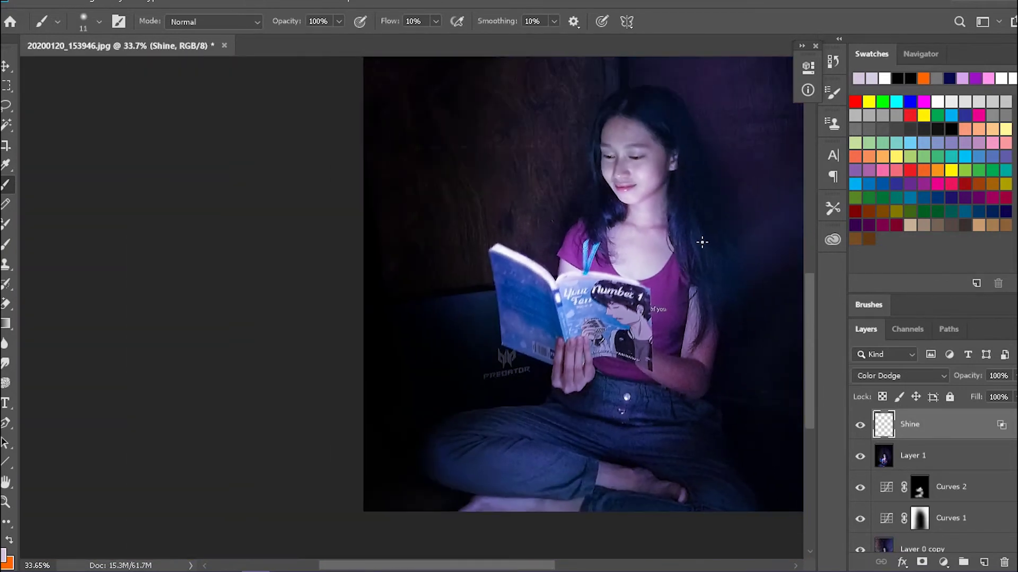
scroll(513, 211, up, 5)
scroll(713, 288, up, 2)
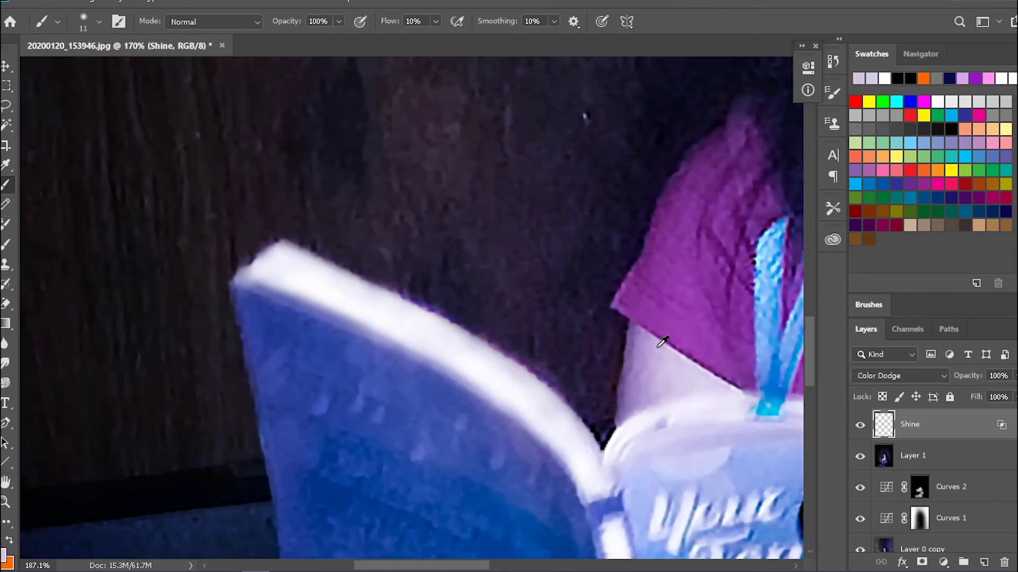
drag(541, 278, 609, 291)
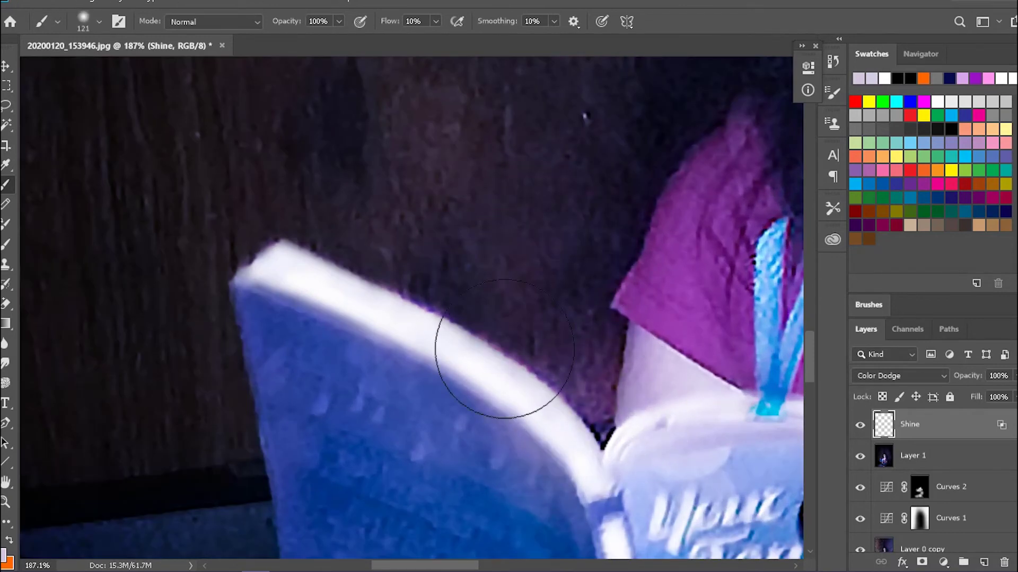
mouse_move(598, 430)
mouse_down()
mouse_move(423, 318)
mouse_move(250, 282)
mouse_up()
mouse_move(680, 424)
mouse_down()
mouse_move(479, 375)
mouse_move(590, 355)
mouse_move(458, 328)
mouse_up()
drag(466, 324, 628, 335)
Lower the brush flow to 1% and paint a faint glow around the outer edges of the book's back and front covers.
scroll(518, 257, down, 5)
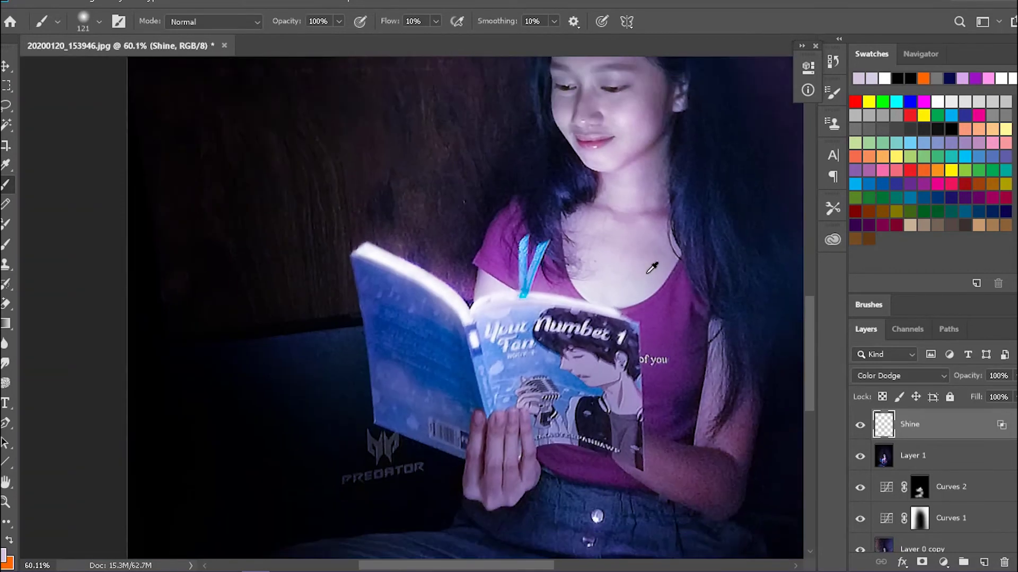
scroll(490, 397, up, 4)
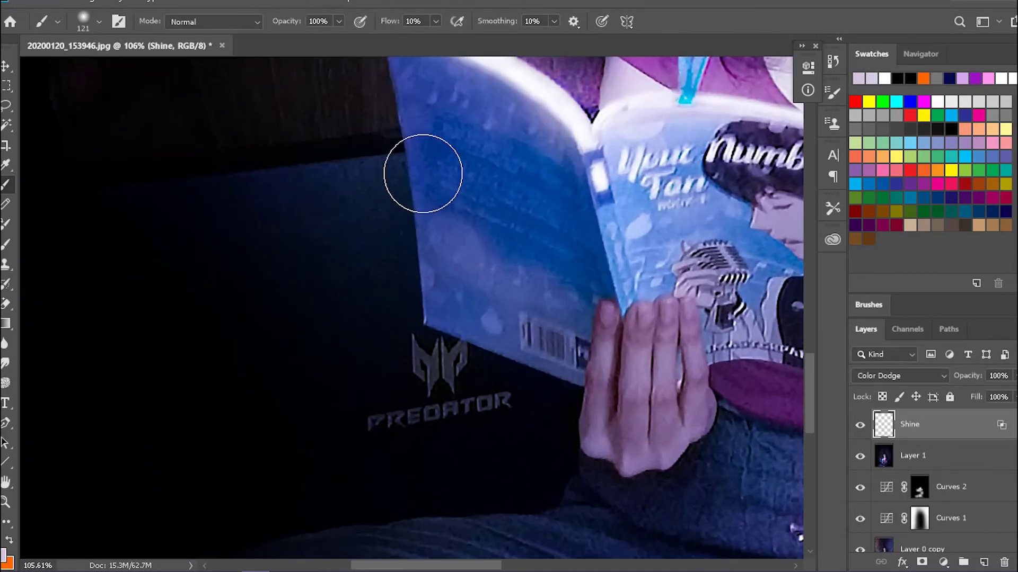
drag(518, 157, 644, 317)
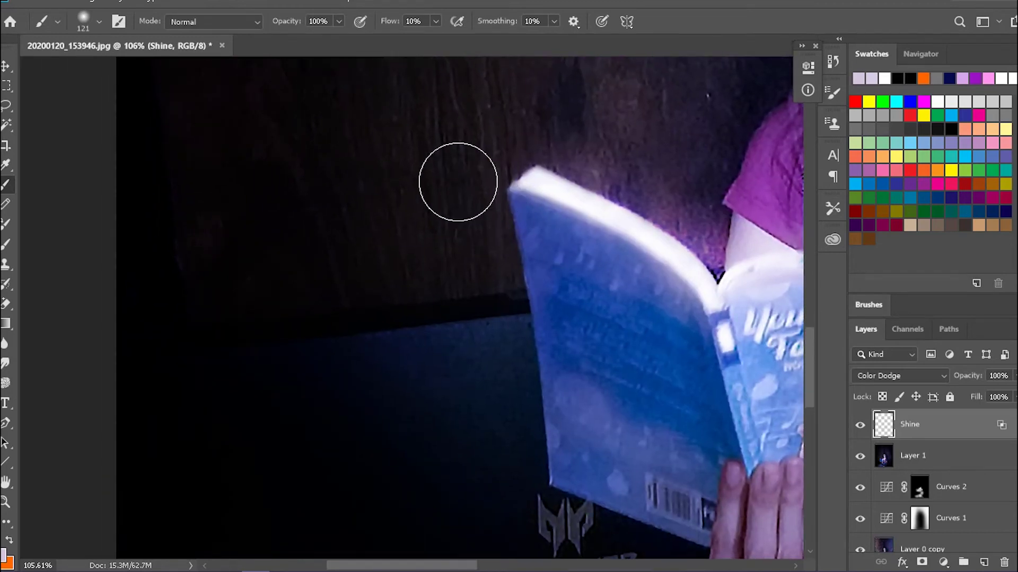
click(428, 24)
text(1)
key(Return)
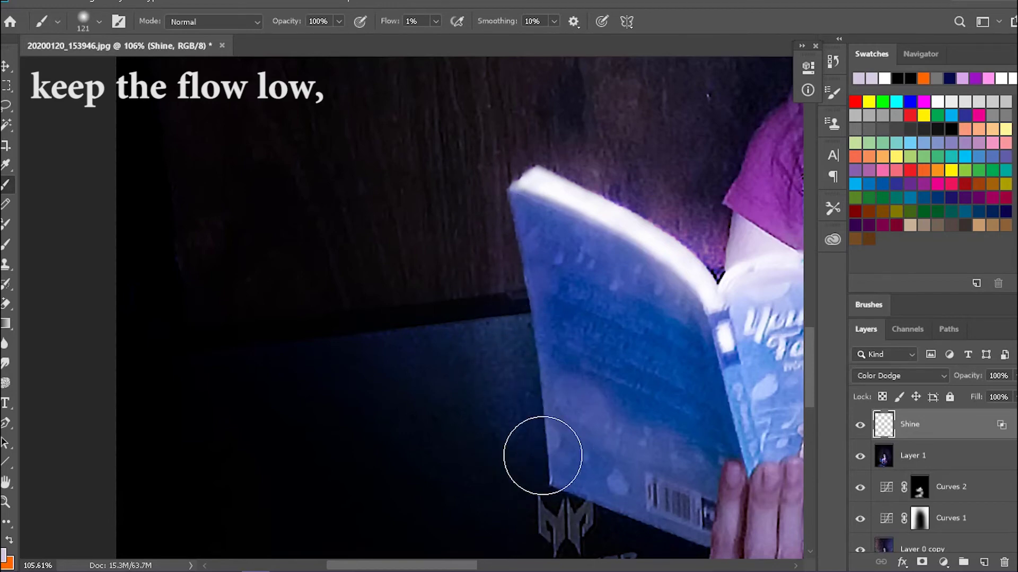
drag(753, 435, 598, 302)
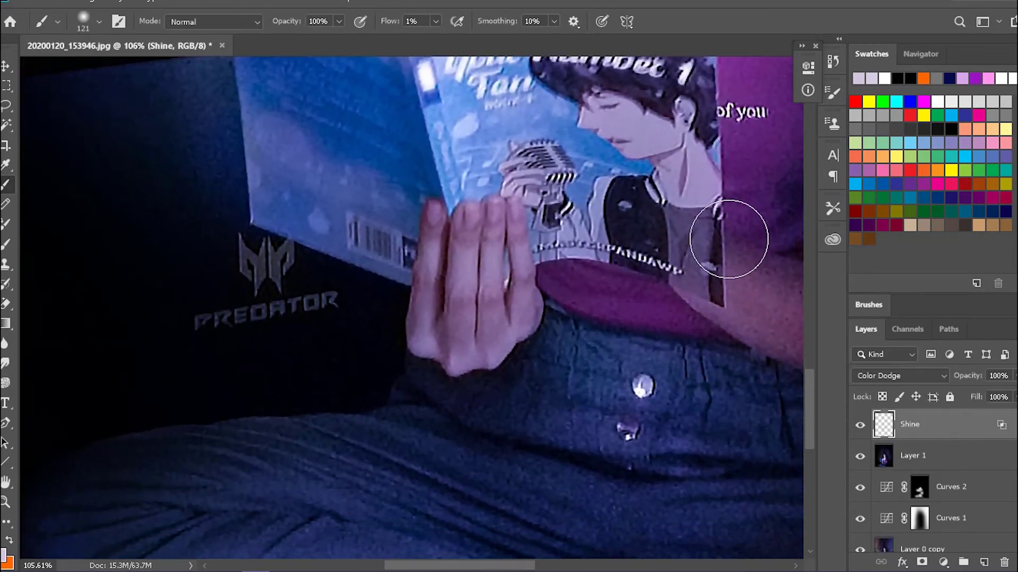
drag(741, 90, 627, 163)
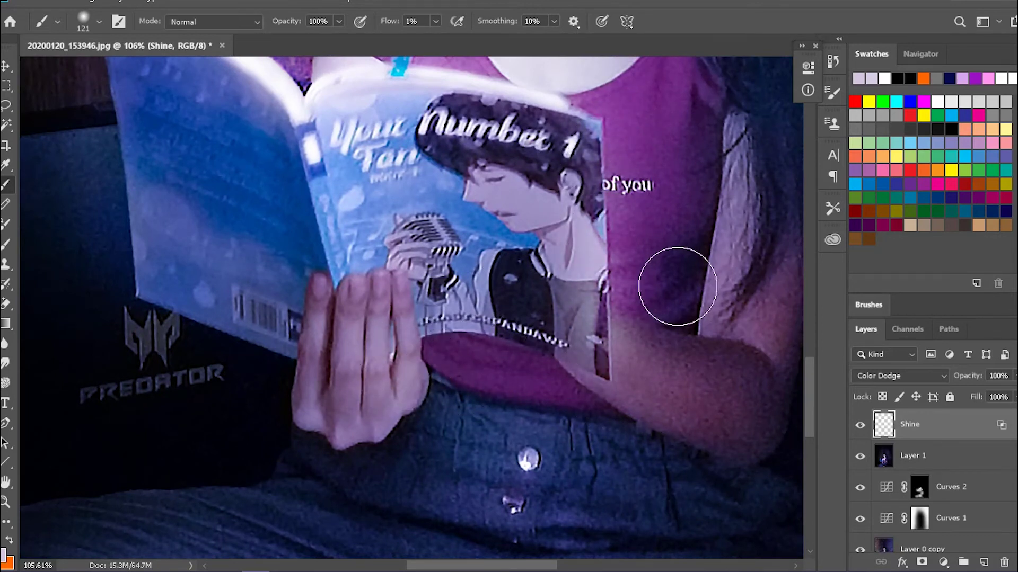
drag(661, 122, 577, 480)
drag(530, 74, 493, 113)
drag(477, 549, 463, 310)
scroll(569, 377, down, 5)
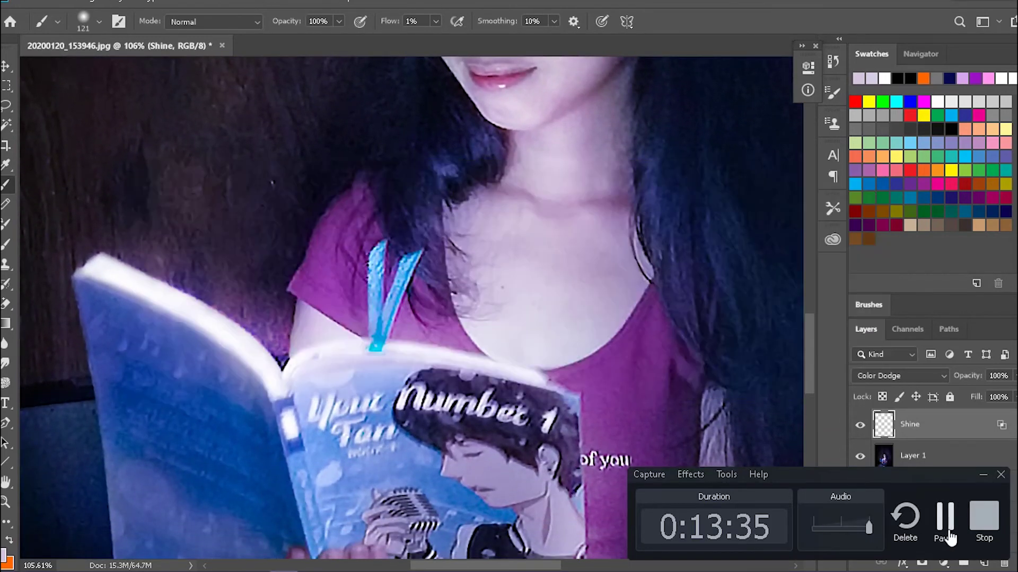
scroll(463, 301, down, 8)
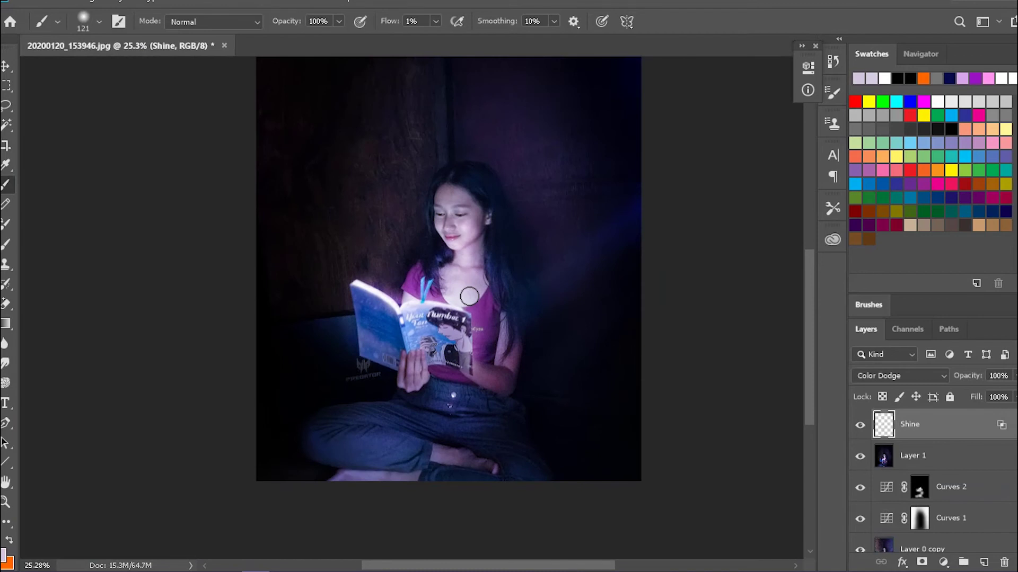
scroll(373, 346, up, 2)
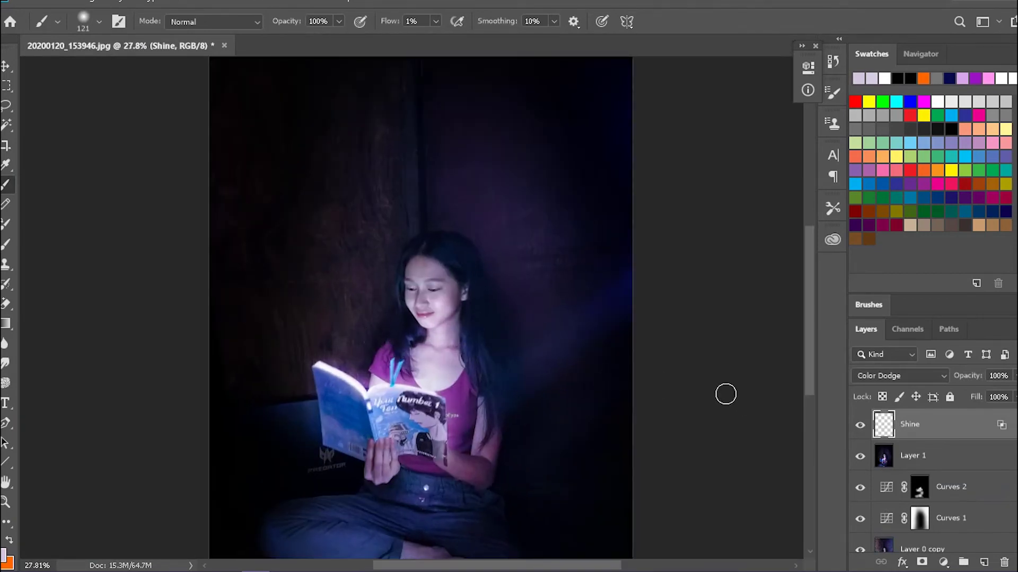
click(933, 378)
key(Escape)
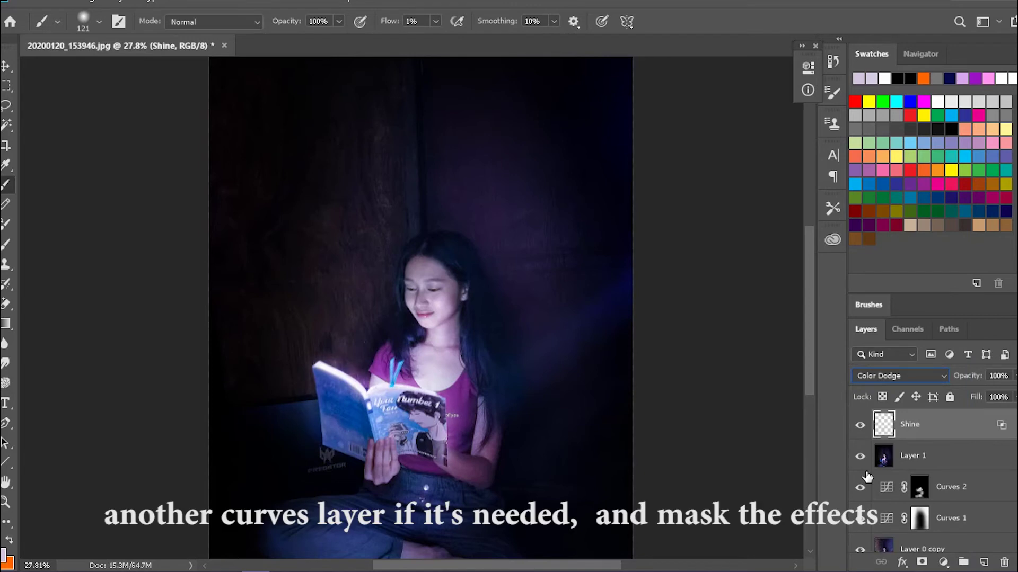
Add a Curves adjustment layer above the Shine layer and pull its Green curve down at the midtones.
click(943, 563)
click(901, 365)
drag(719, 193, 732, 203)
click(724, 133)
click(684, 161)
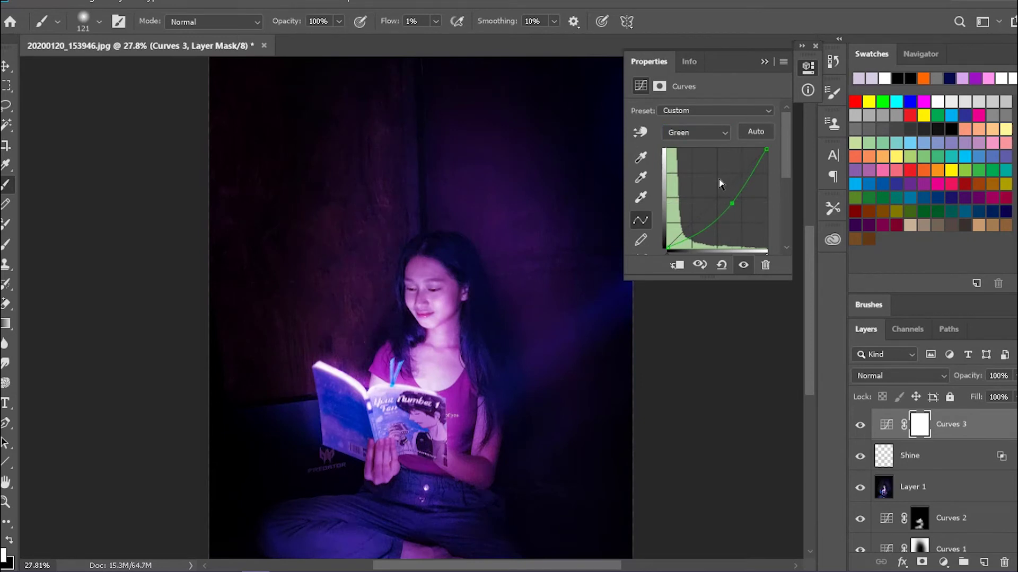
Raise the midtones of the Red curve slightly in the Curves 3 adjustment.
click(715, 131)
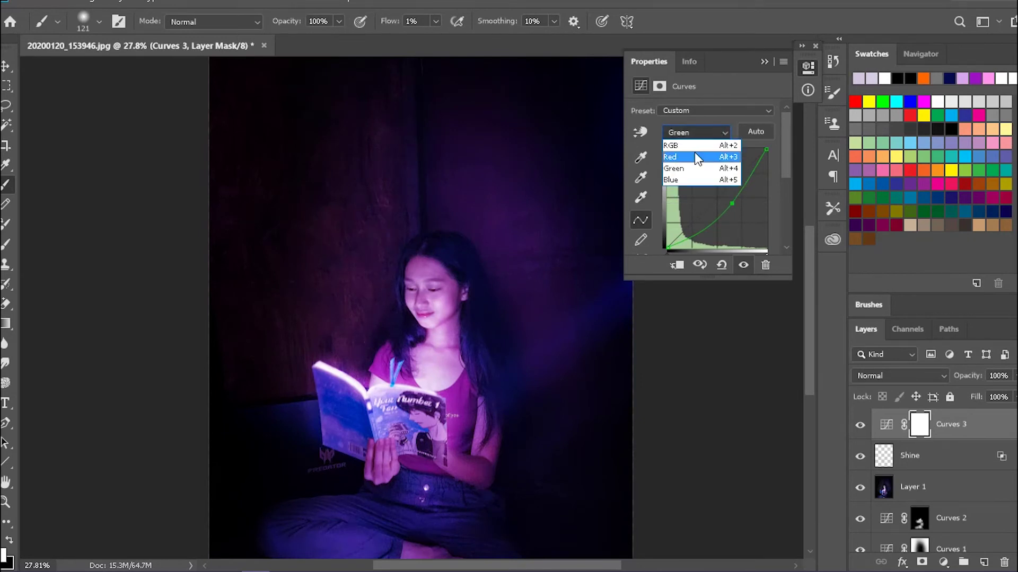
click(687, 180)
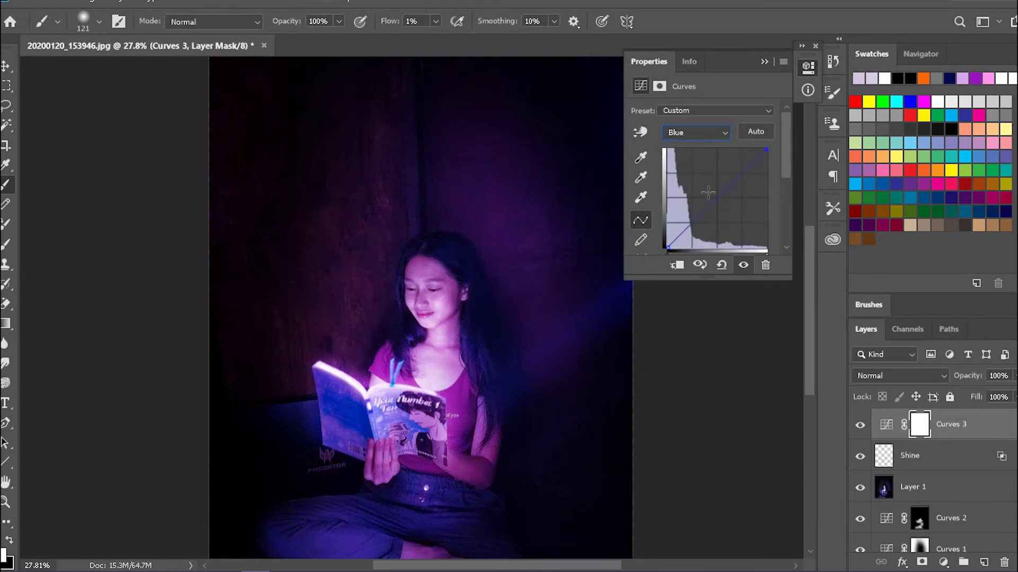
click(724, 133)
click(684, 157)
drag(707, 208, 708, 192)
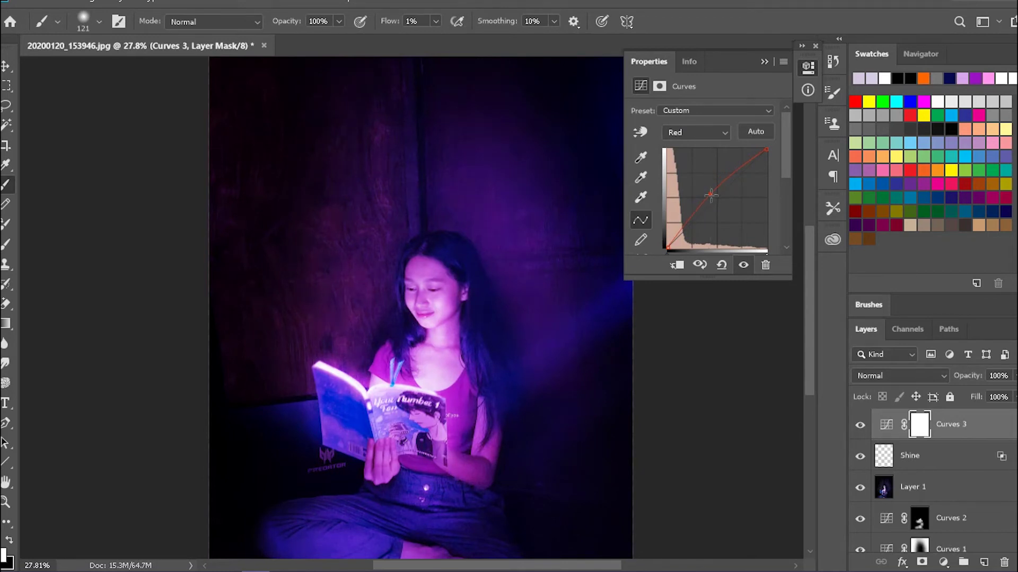
Invert the Curves 3 mask to black and softly paint white with a 934 px brush around the woman and book.
click(764, 63)
key(ctrl+i)
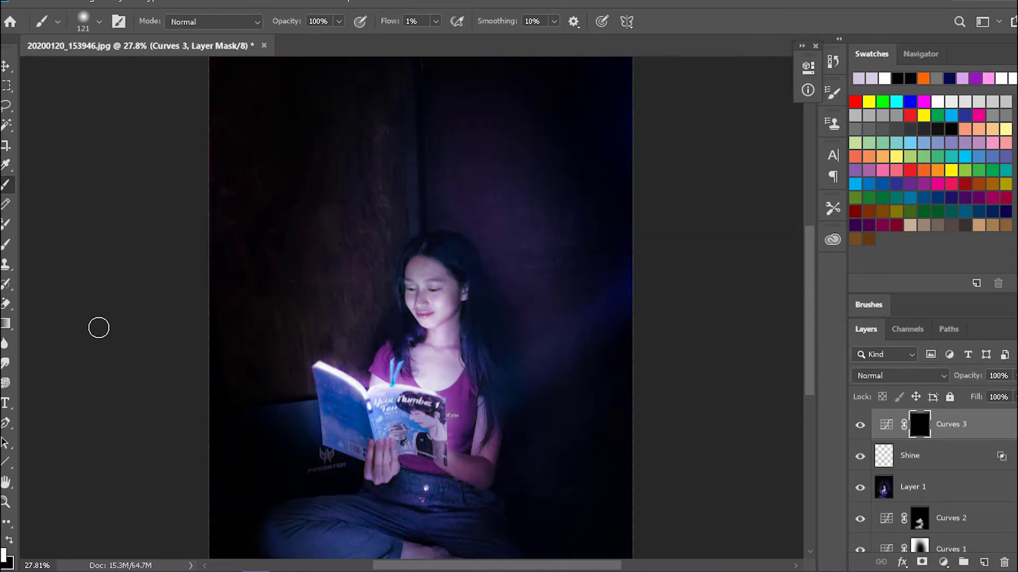
drag(289, 345, 359, 346)
mouse_move(437, 393)
mouse_down()
mouse_move(377, 242)
mouse_move(345, 212)
mouse_move(406, 338)
mouse_move(481, 336)
mouse_move(378, 282)
mouse_move(523, 391)
mouse_move(503, 249)
mouse_move(504, 268)
mouse_move(511, 184)
mouse_move(477, 511)
mouse_move(443, 461)
mouse_move(488, 500)
mouse_move(482, 468)
mouse_move(416, 398)
mouse_move(518, 415)
mouse_move(482, 390)
mouse_move(423, 318)
mouse_move(389, 395)
mouse_up()
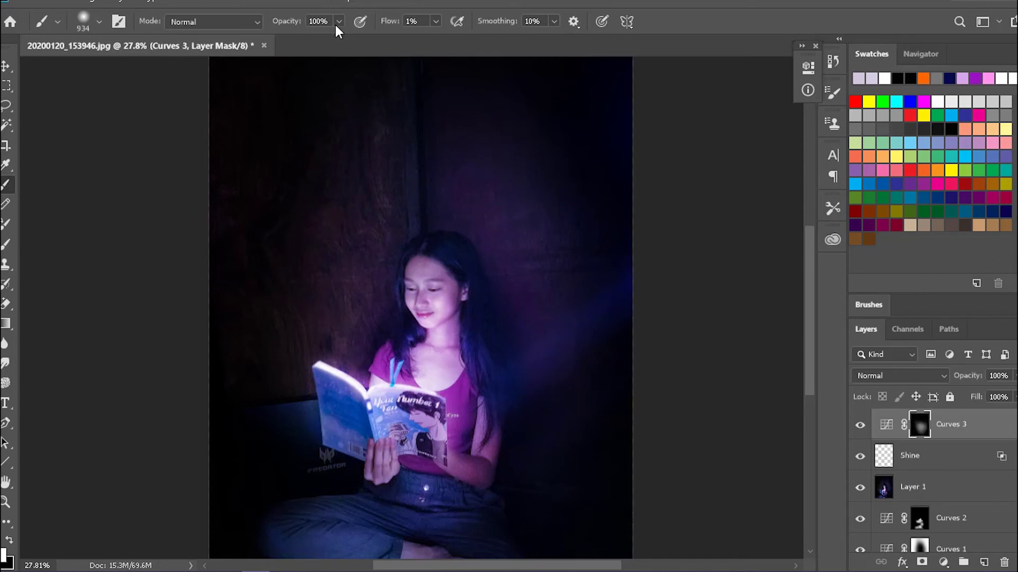
Raise the brush flow to 10% and paint white on the Curves 3 mask over the book and lap.
key(Return)
mouse_move(370, 383)
mouse_down()
mouse_move(445, 415)
mouse_move(436, 423)
mouse_move(497, 429)
mouse_move(556, 403)
mouse_move(506, 426)
mouse_move(383, 406)
mouse_move(408, 462)
mouse_move(312, 415)
mouse_move(374, 420)
mouse_move(365, 441)
mouse_move(395, 482)
mouse_move(414, 514)
mouse_up()
alt+right_click(490, 450)
mouse_move(484, 452)
mouse_down()
mouse_move(430, 460)
mouse_move(448, 478)
mouse_up()
Paint white on the Curves 3 mask with a 389 px brush over the jeans and bare foot.
scroll(402, 496, up, 6)
mouse_move(600, 343)
mouse_down()
mouse_move(654, 90)
mouse_move(647, 59)
mouse_up()
alt+right_click(589, 202)
drag(592, 183, 597, 252)
mouse_move(543, 195)
mouse_down()
mouse_move(557, 250)
mouse_move(598, 245)
mouse_up()
mouse_move(497, 264)
mouse_down()
mouse_move(336, 382)
mouse_move(631, 377)
mouse_move(643, 459)
mouse_up()
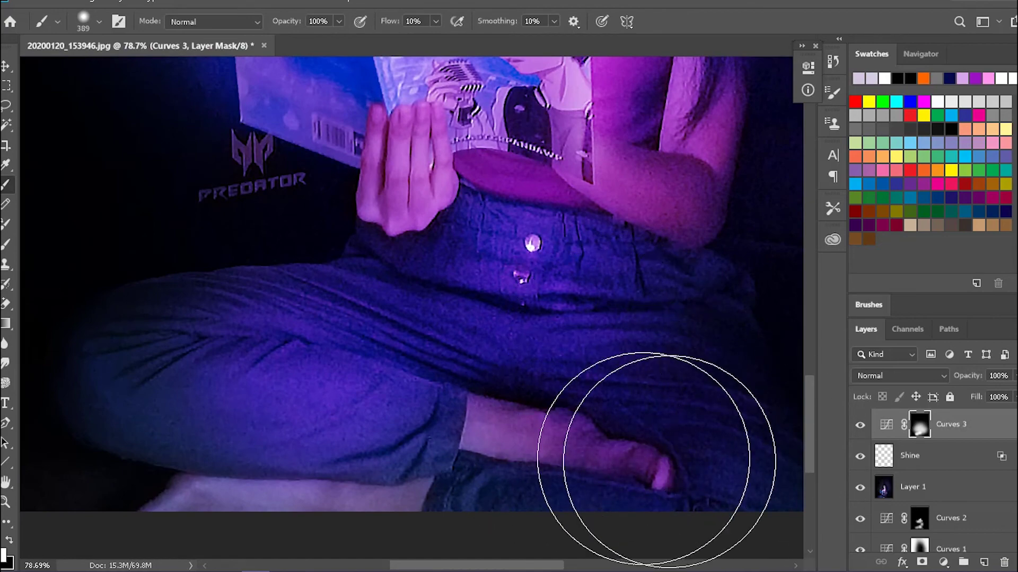
Reveal the purple tint on the Curves 3 mask over the woman's arm, chest, hair, face and the nearby wall.
scroll(647, 350, up, 6)
scroll(652, 329, up, 1)
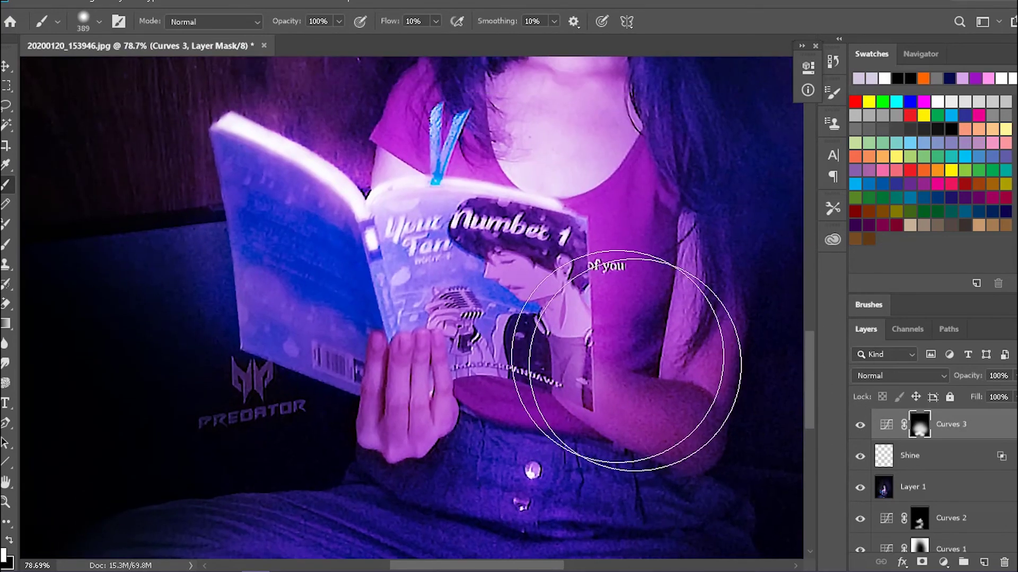
drag(659, 318, 658, 106)
drag(650, 159, 615, 353)
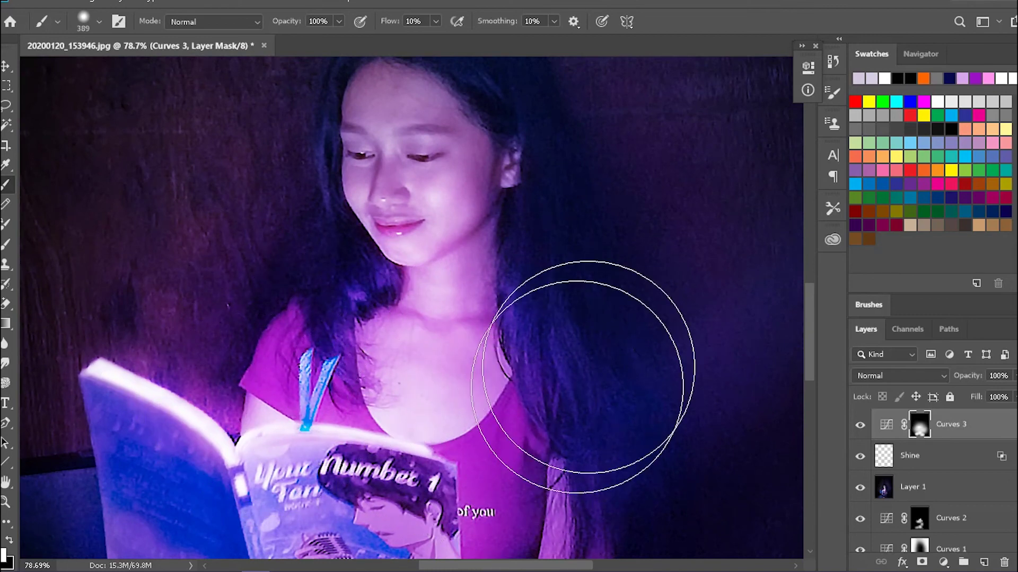
scroll(583, 381, up, 4)
mouse_move(438, 164)
mouse_down()
mouse_move(268, 297)
mouse_move(266, 371)
mouse_up()
mouse_move(470, 152)
mouse_down()
mouse_move(500, 129)
mouse_move(522, 82)
mouse_up()
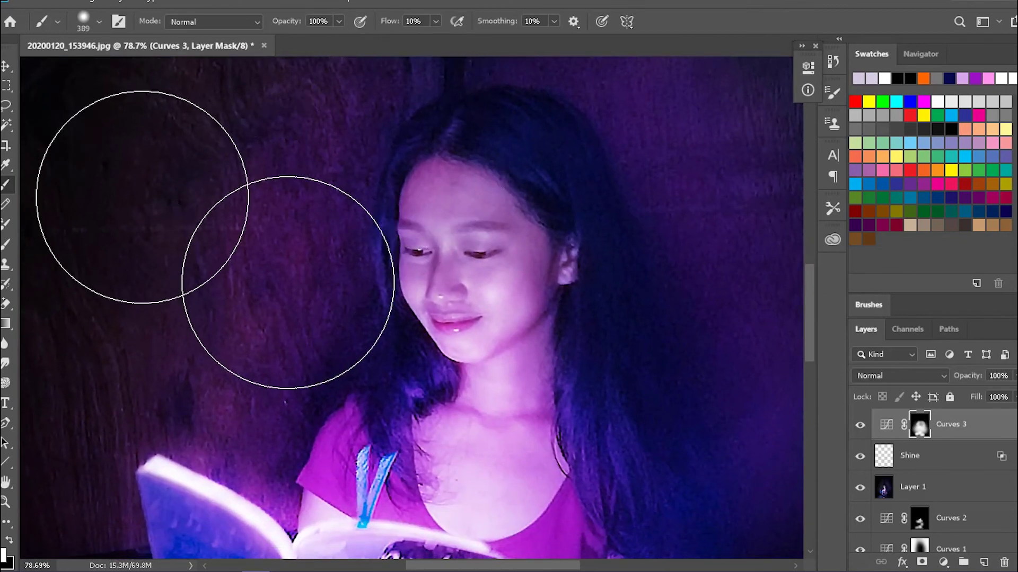
Enlarge the brush to 1419 px and spread the purple tint across the wall around the woman.
scroll(546, 289, down, 5)
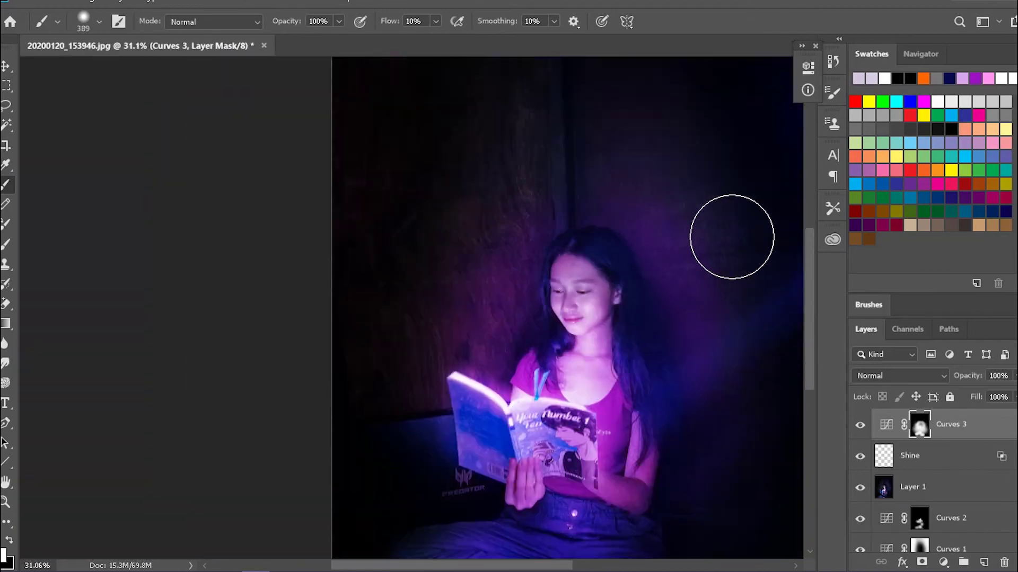
drag(531, 287, 643, 286)
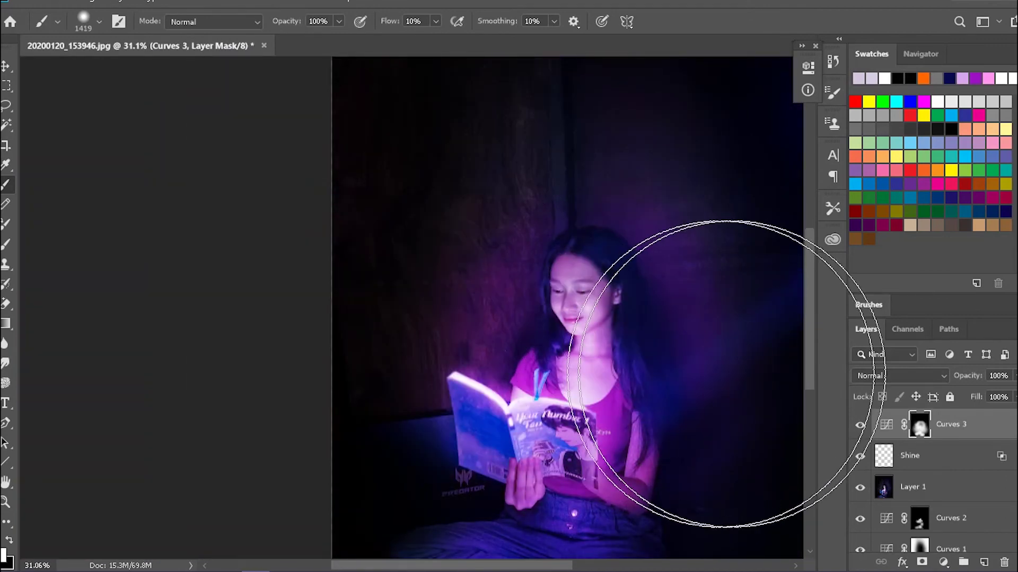
mouse_move(575, 348)
mouse_down()
mouse_move(551, 230)
mouse_move(658, 338)
mouse_up()
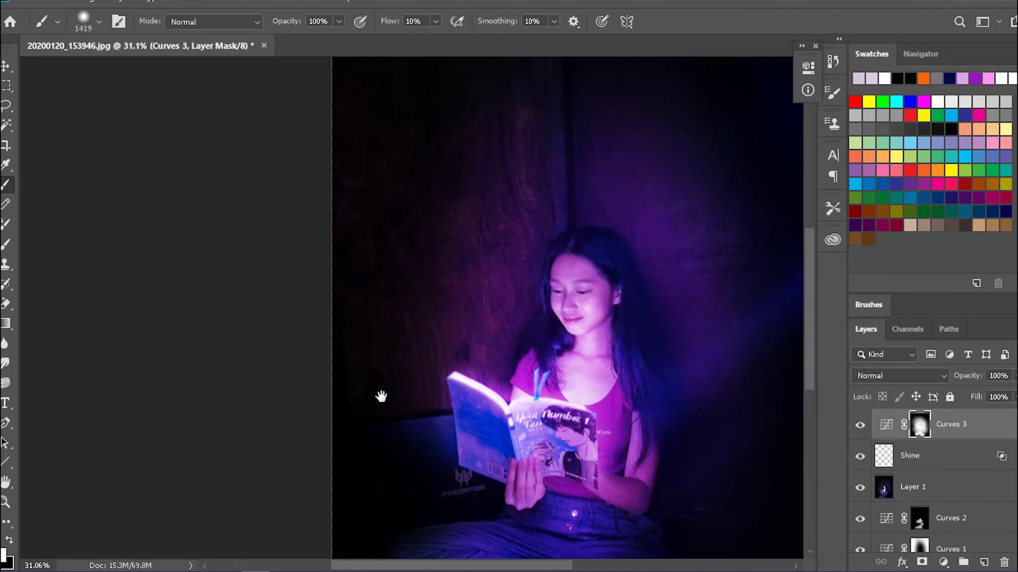
Paint black on the Curves 3 mask to remove the purple tint from the woman's face and chest.
key(x)
mouse_move(607, 306)
mouse_down()
mouse_move(599, 310)
mouse_move(577, 275)
mouse_move(559, 232)
mouse_move(603, 394)
mouse_move(586, 396)
mouse_up()
drag(609, 342, 580, 347)
drag(608, 298, 588, 315)
Resize the brush to 595 px and paint white on the Curves 3 mask over the wall beside the woman's hair.
alt+right_click(609, 287)
alt+right_click(641, 295)
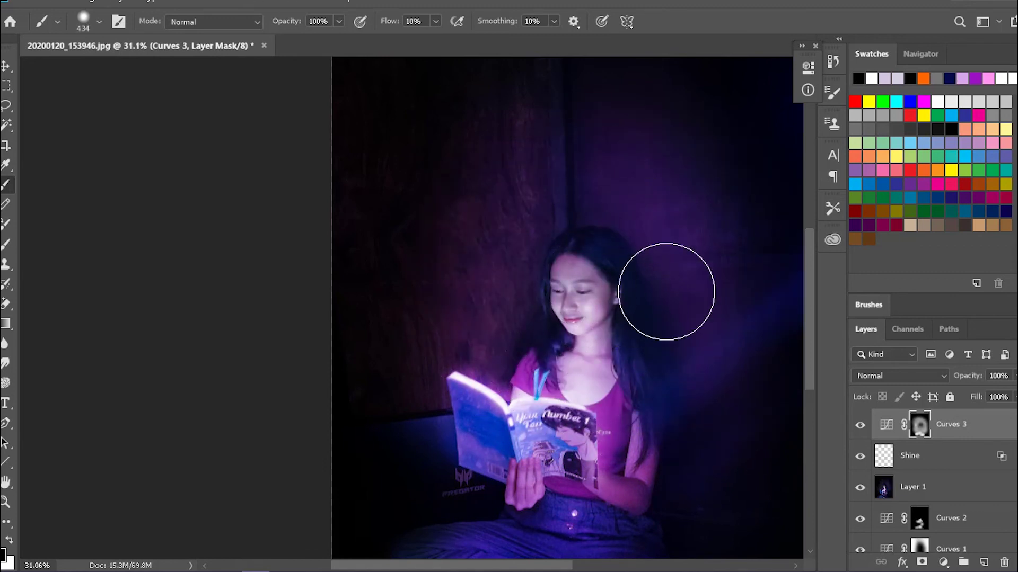
alt+drag(513, 230, 546, 231)
key(x)
mouse_move(646, 296)
mouse_down()
mouse_move(627, 216)
mouse_move(532, 249)
mouse_move(674, 240)
mouse_up()
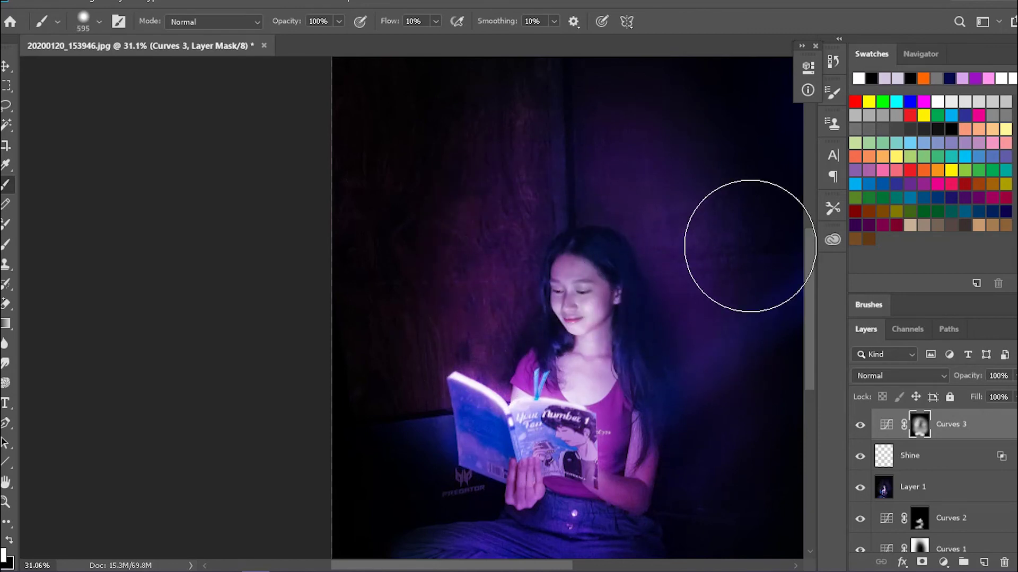
Compare the edit with the original photo by repeatedly isolating Layer 0 and restoring all layers.
scroll(703, 258, down, 2)
scroll(925, 505, down, 3)
alt+click(859, 539)
alt+click(860, 538)
alt+click(859, 539)
alt+click(860, 539)
alt+click(860, 538)
alt+click(860, 538)
scroll(418, 310, up, 6)
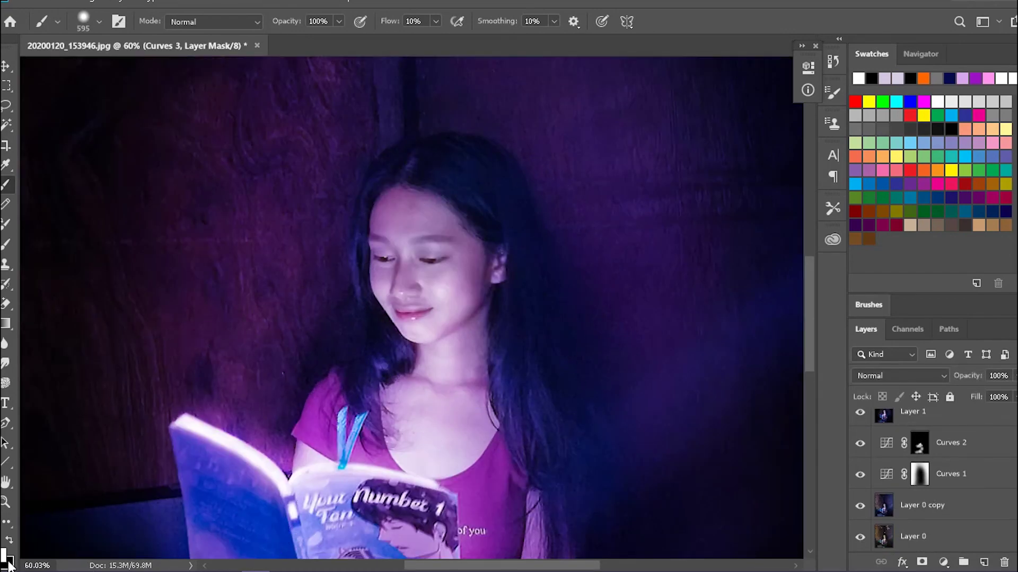
Paint black on the Curves 3 mask with a 79 px brush around the woman's ear and face.
click(10, 563)
key(Return)
key(x)
mouse_move(510, 314)
mouse_down()
mouse_move(475, 318)
mouse_move(449, 295)
mouse_up()
Examine the finished image close up and as a whole, isolating Layer 0 for before-and-after comparisons.
alt+click(860, 539)
alt+click(860, 540)
scroll(604, 333, down, 9)
alt+click(862, 541)
alt+click(859, 538)
scroll(530, 368, up, 5)
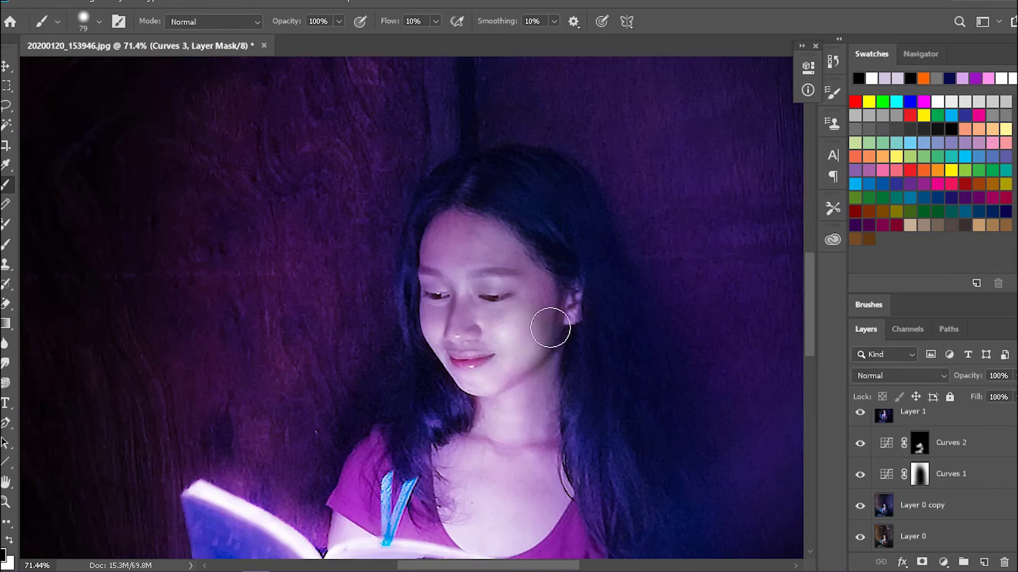
scroll(929, 497, up, 3)
scroll(904, 478, down, 3)
alt+click(862, 539)
alt+click(862, 538)
scroll(608, 415, down, 5)
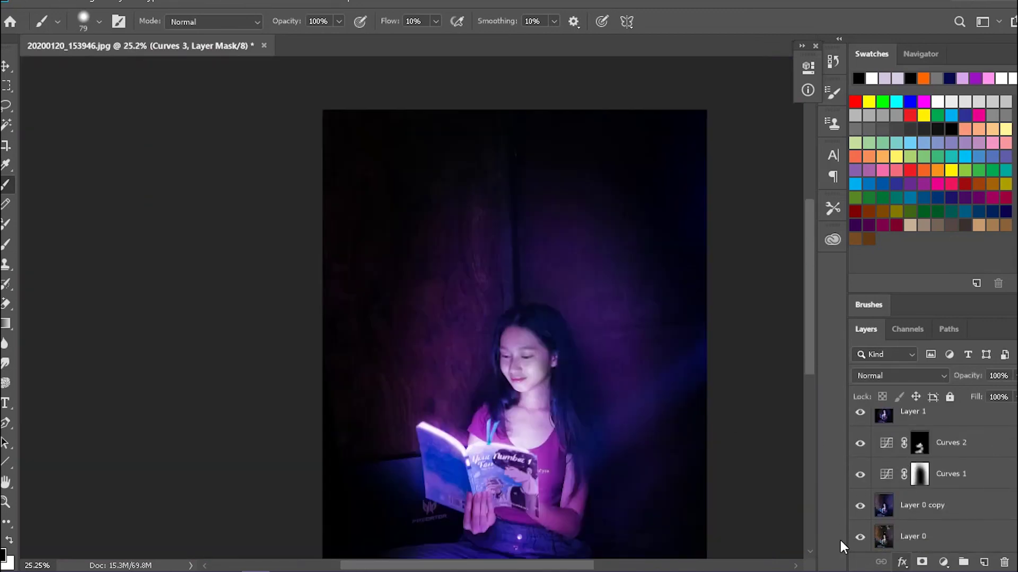
alt+click(862, 539)
alt+click(863, 540)
scroll(556, 374, down, 2)
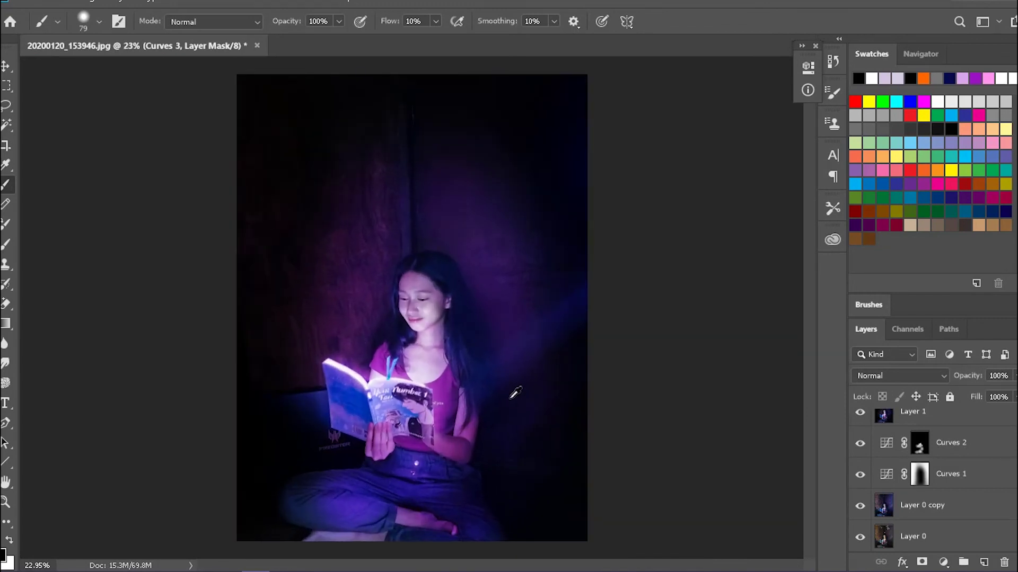
key(alt+Tab)
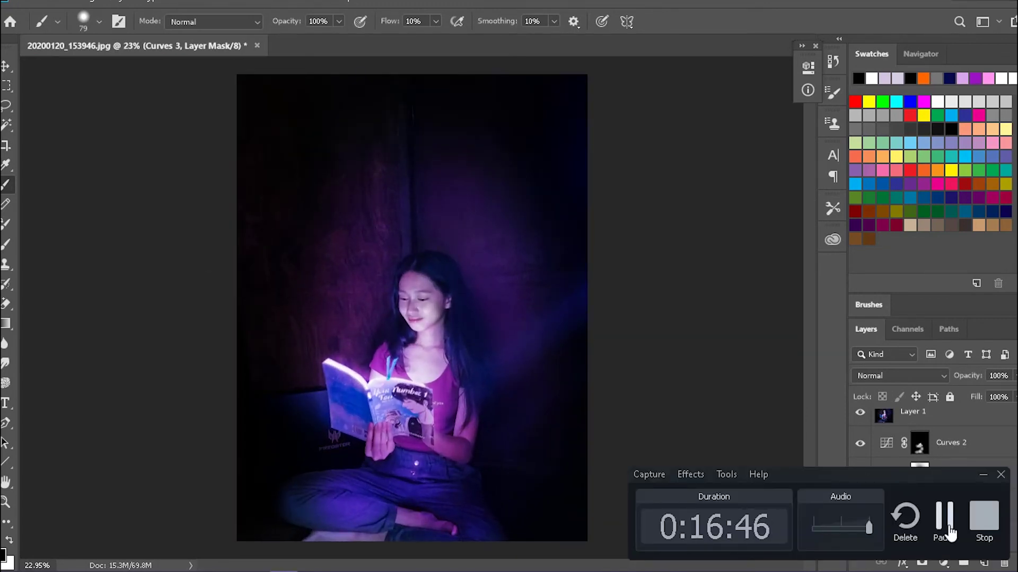